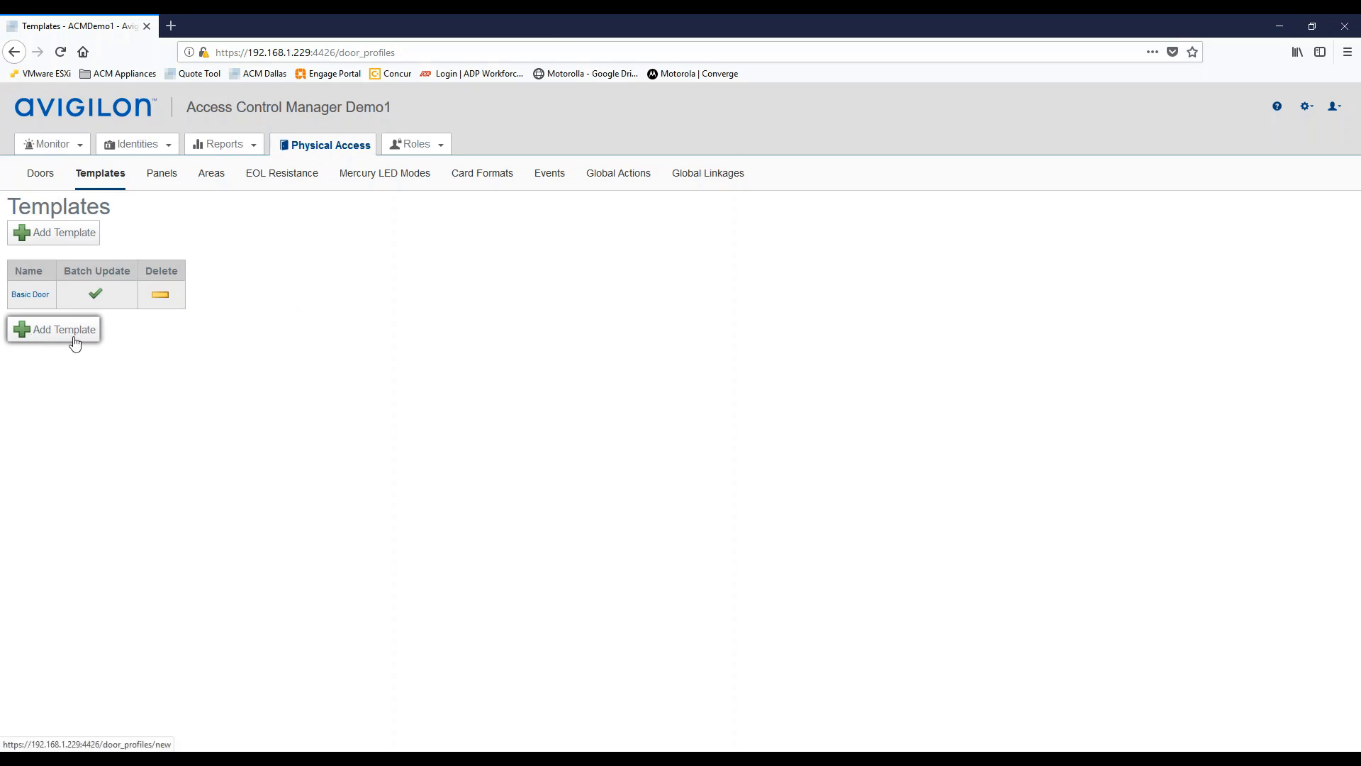
# Step: Add a door template named External Doors and set its vendor to Mercury Security
pyautogui.click(59, 335)
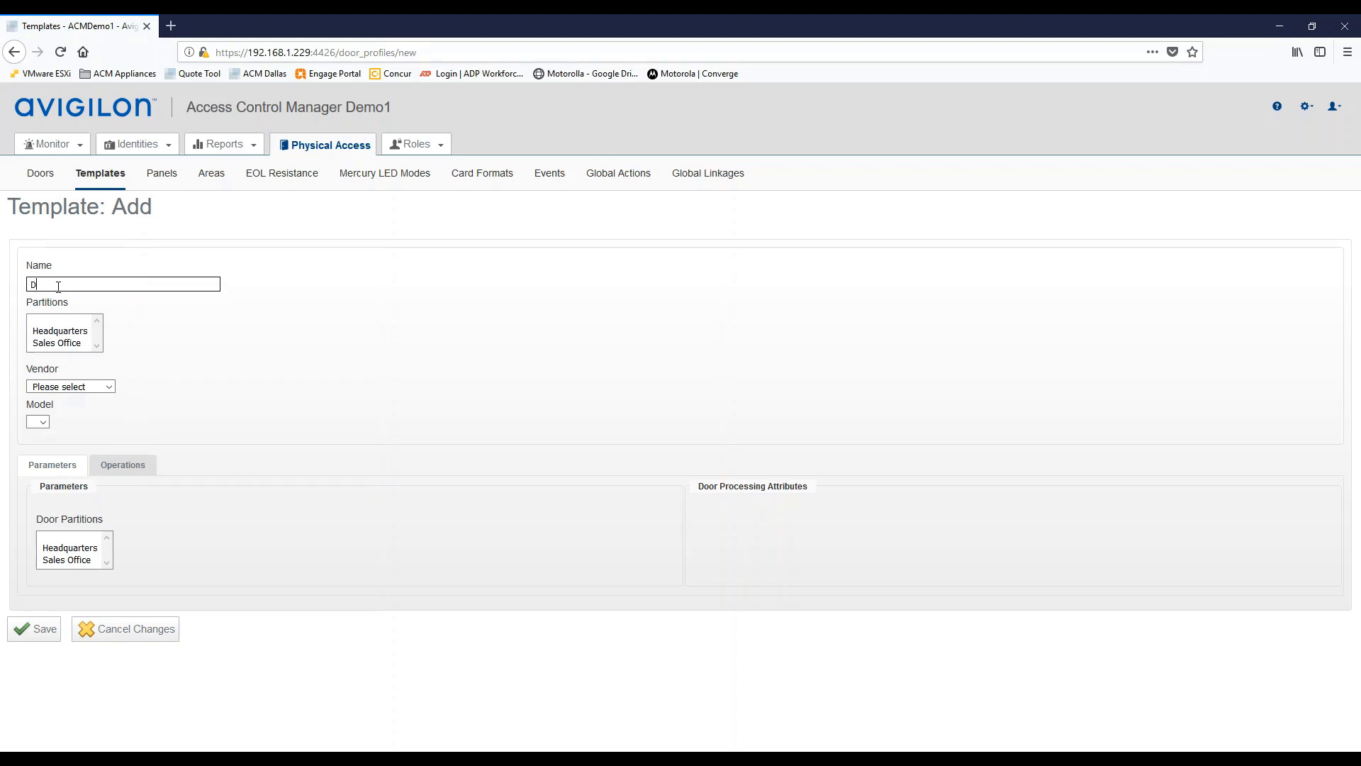
pyautogui.write('Door')
pyautogui.press('BackSpace')
pyautogui.click(109, 387)
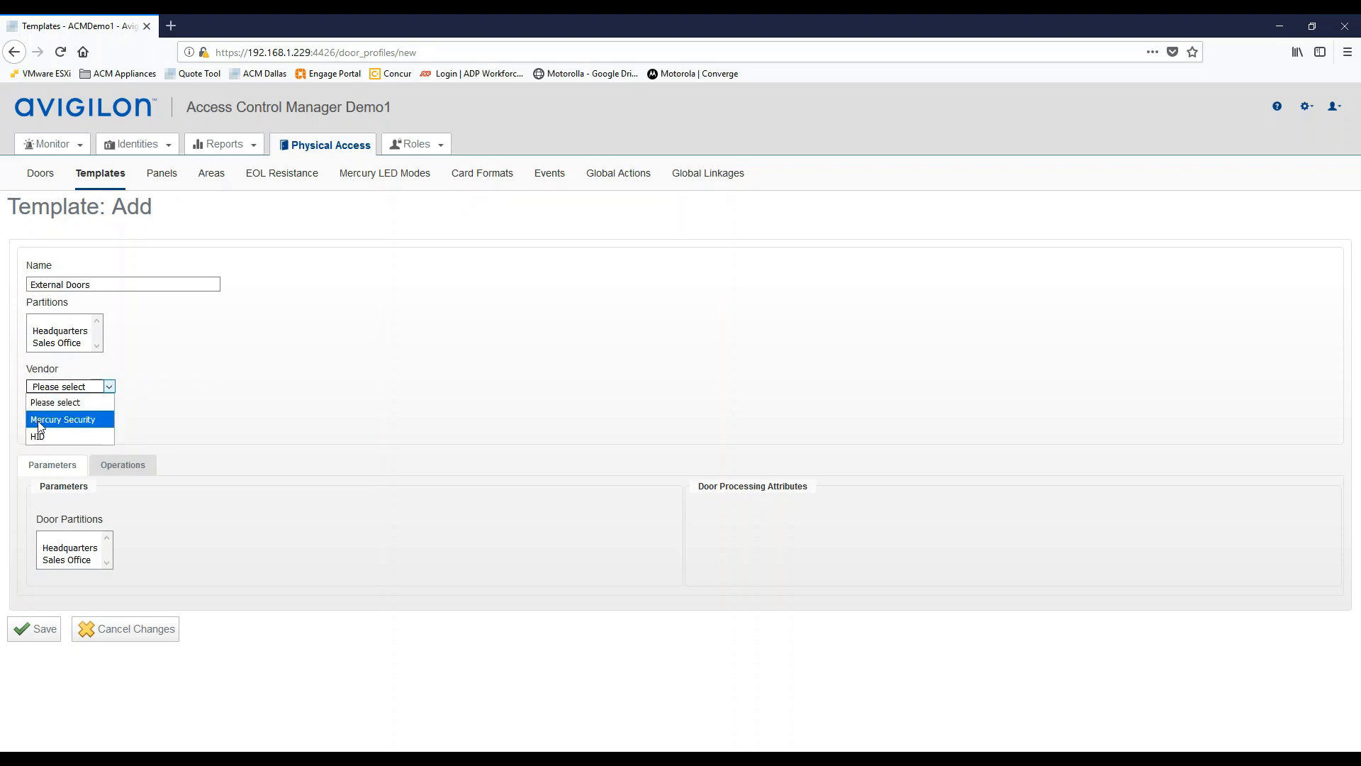
pyautogui.click(64, 420)
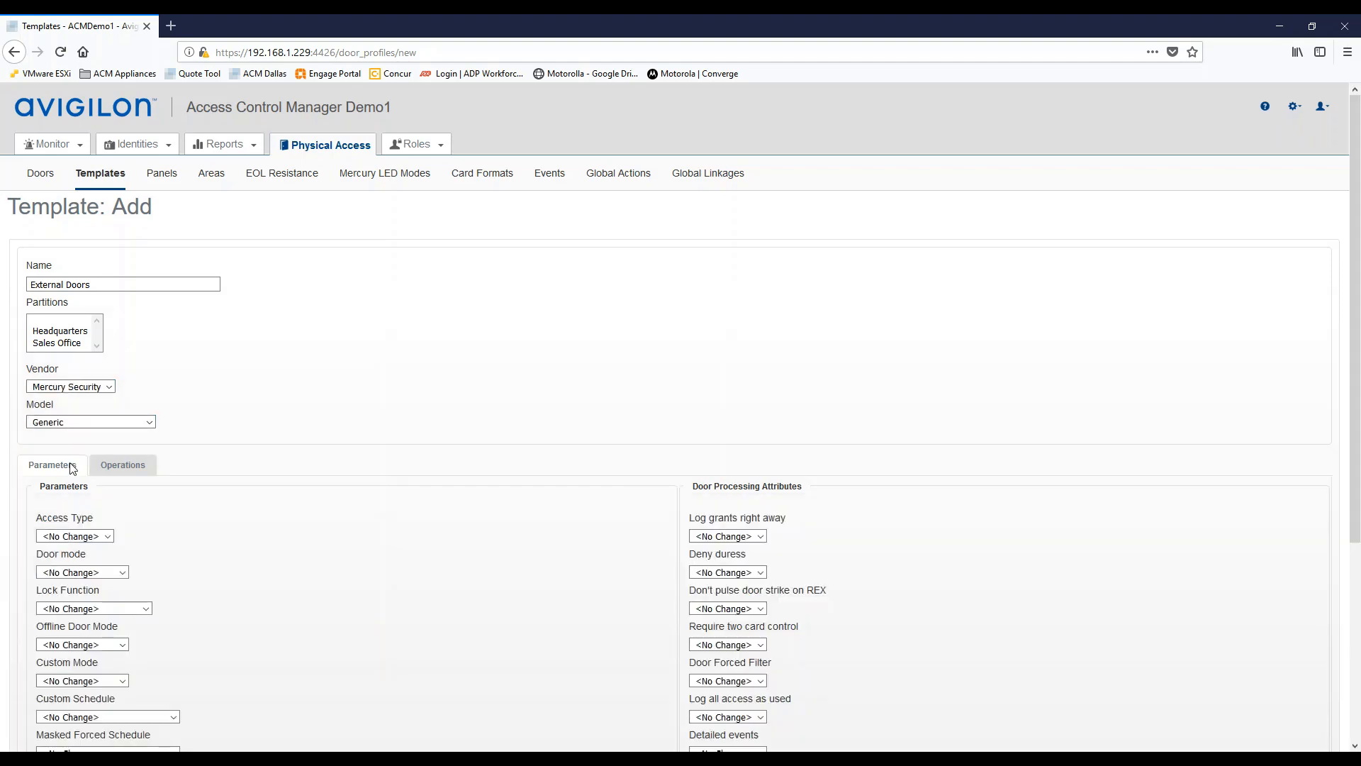
# Step: Try the PIM400 and ENGAGE Gateway models to compare their parameters, and return the model to Generic
pyautogui.scroll(-5, 377, 392)
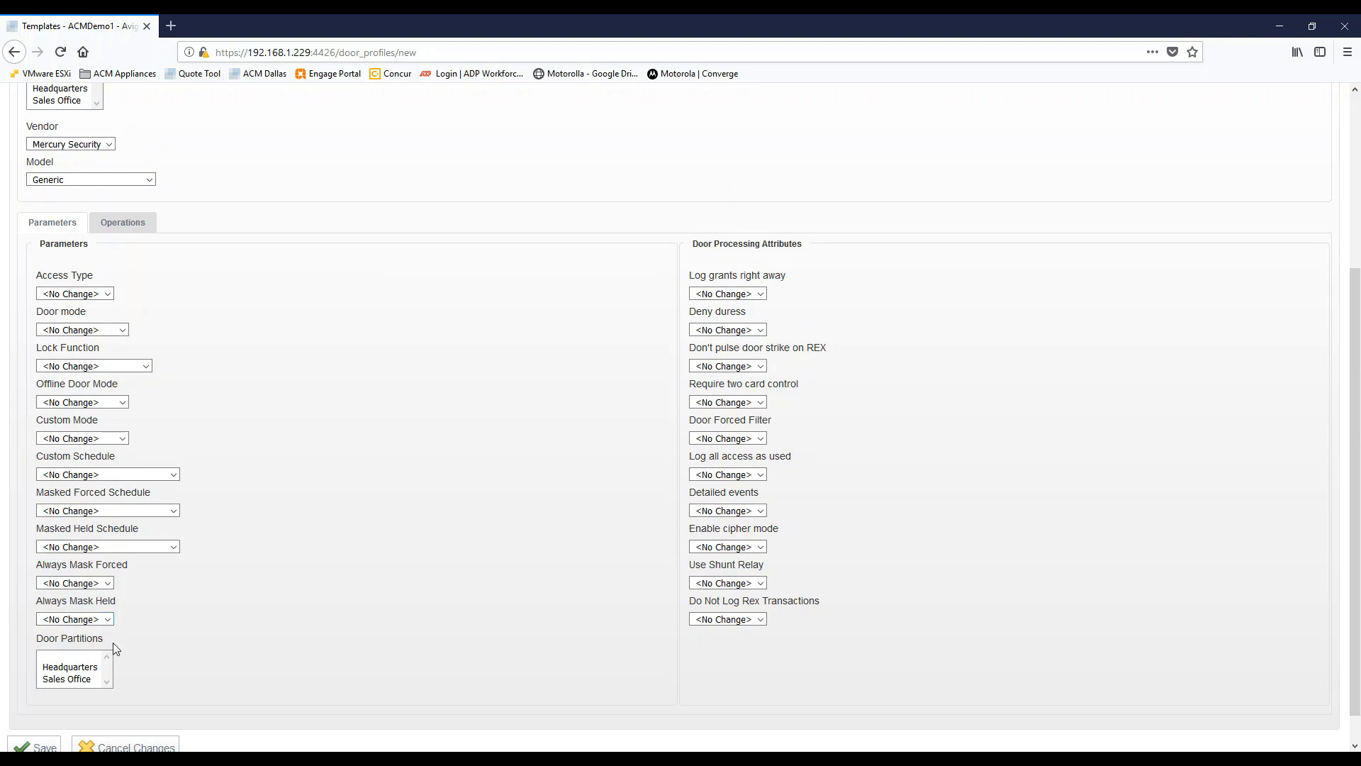
pyautogui.click(151, 181)
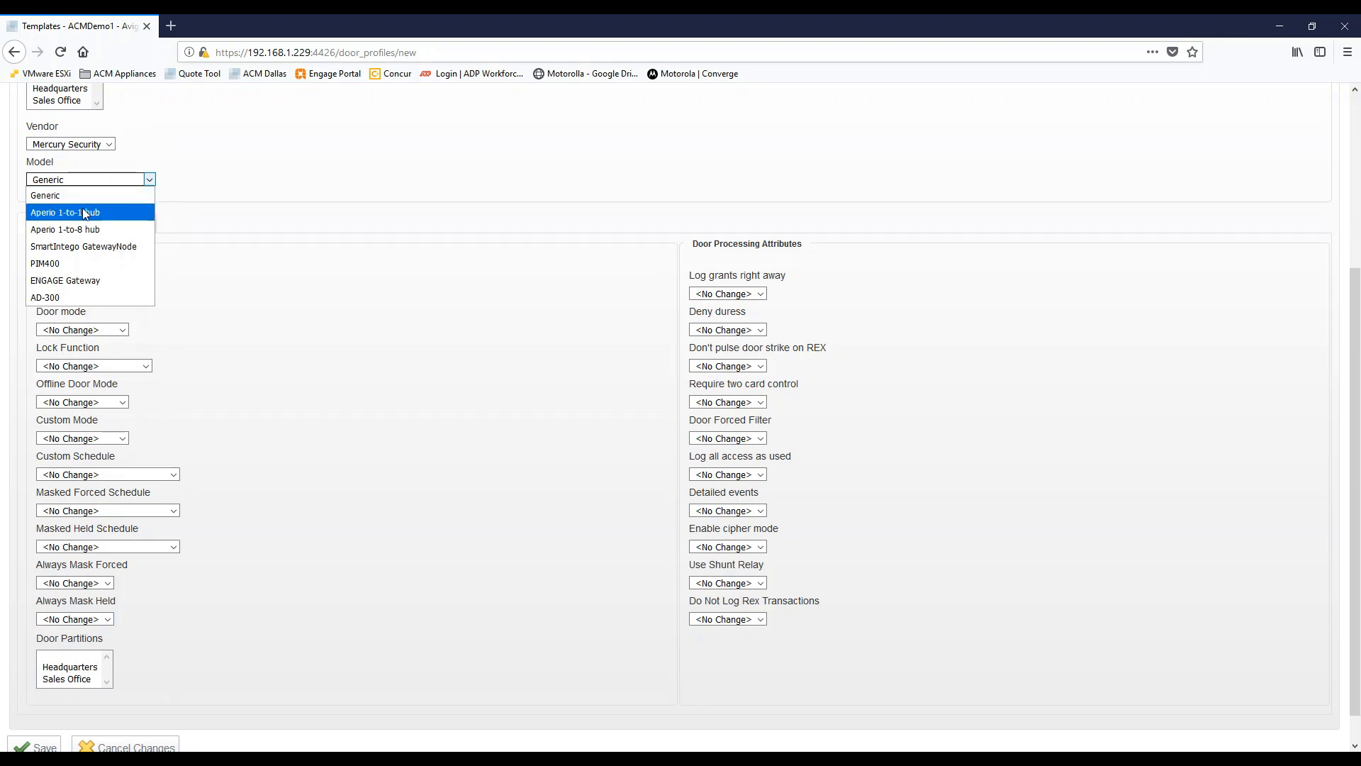
pyautogui.click(51, 263)
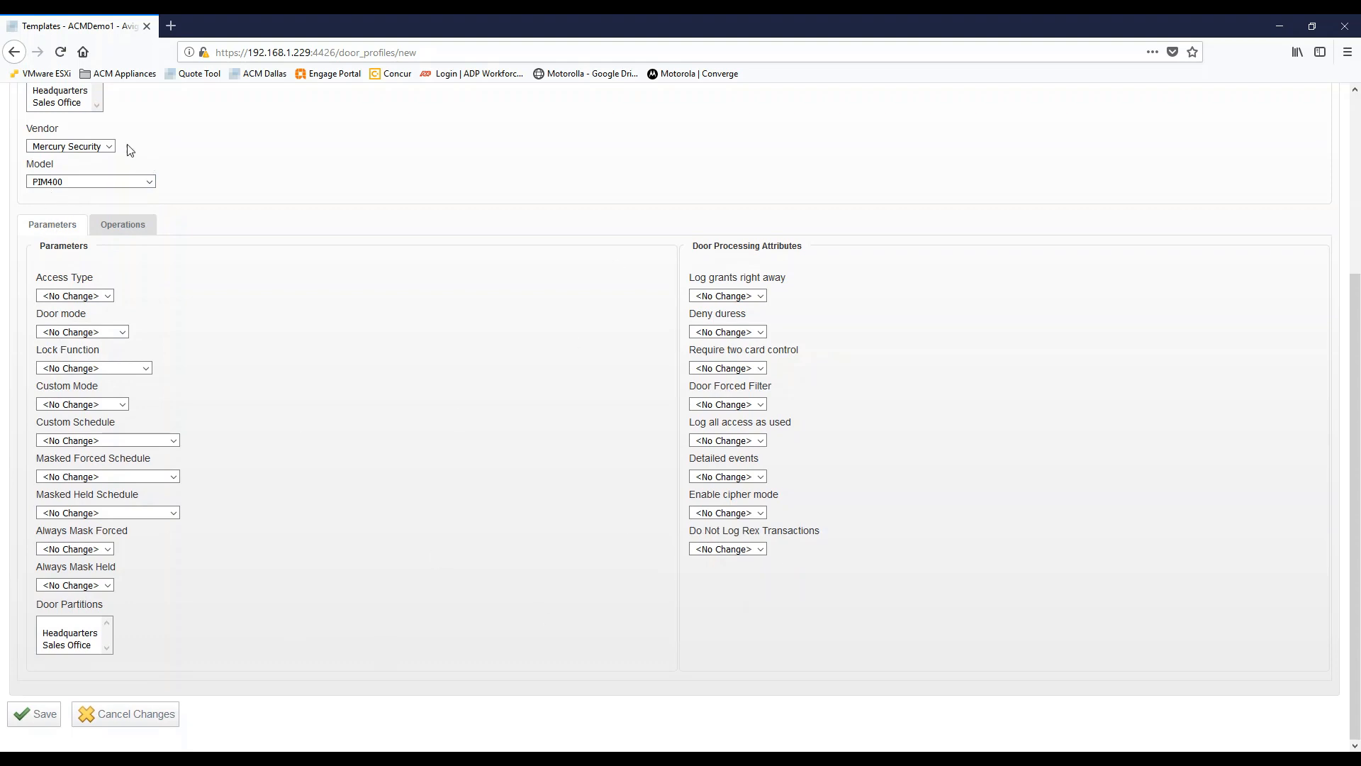
pyautogui.click(150, 182)
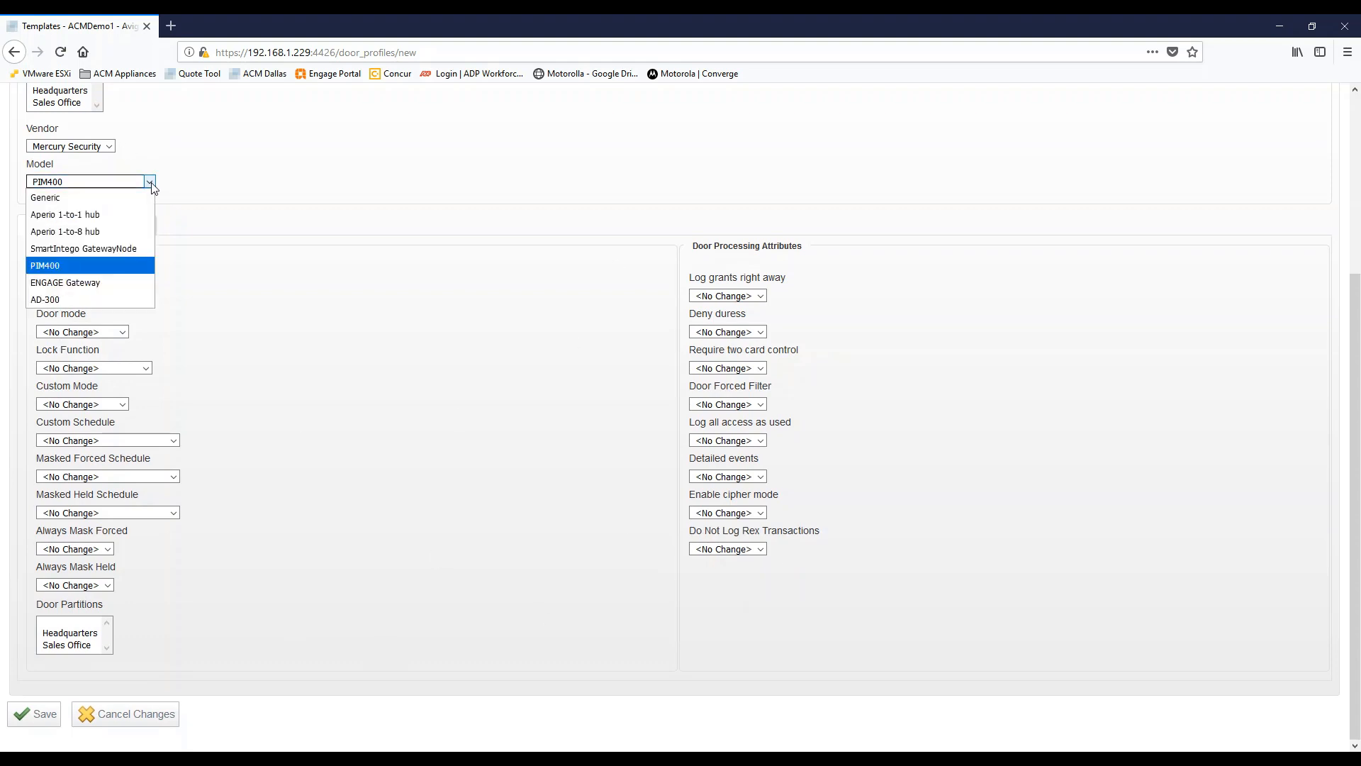
pyautogui.click(68, 283)
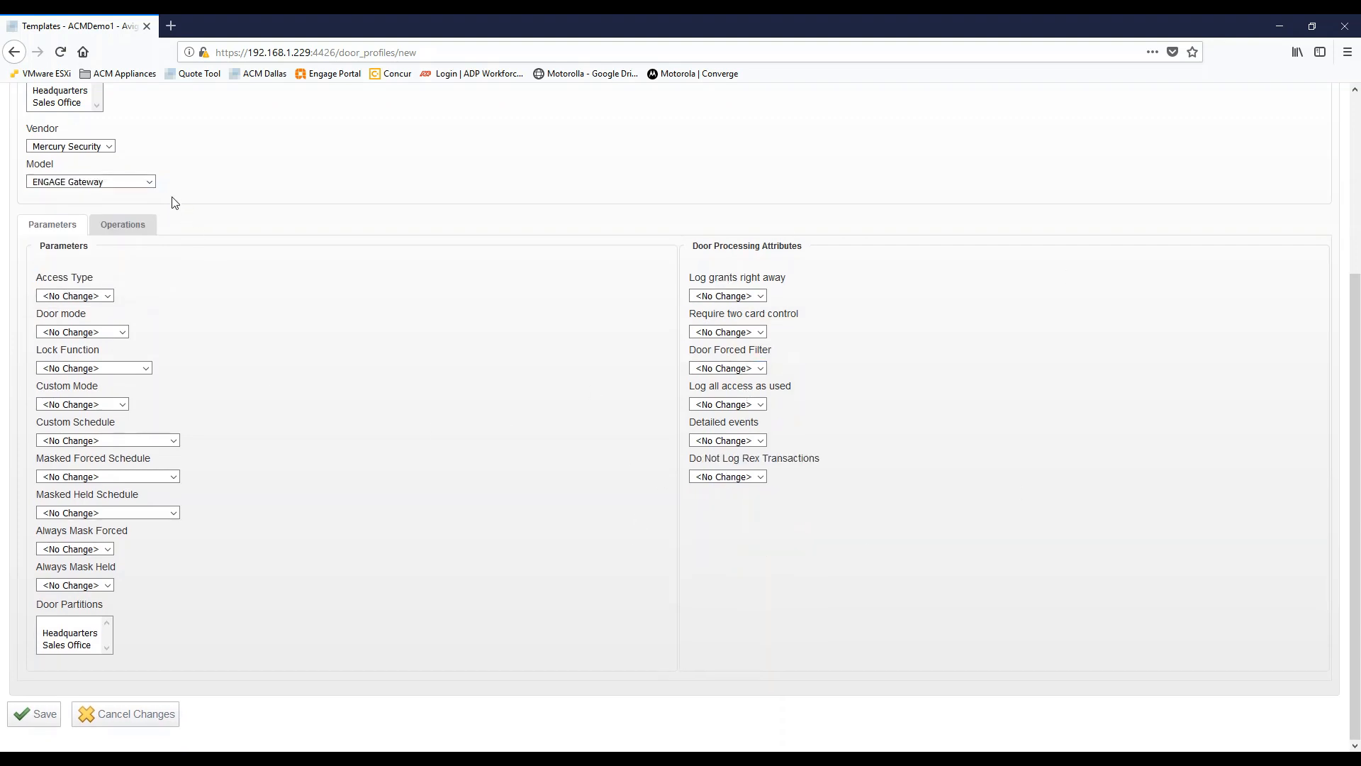
pyautogui.click(150, 183)
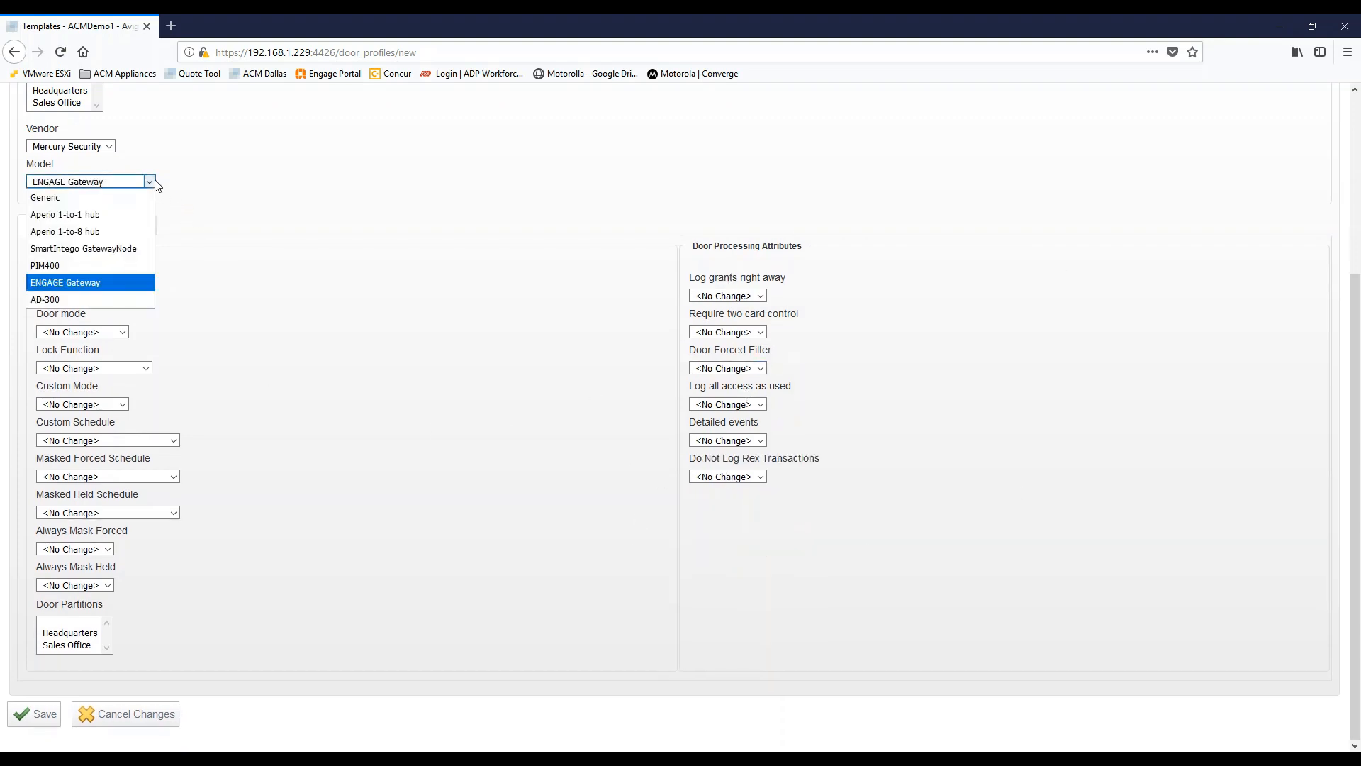
pyautogui.click(49, 202)
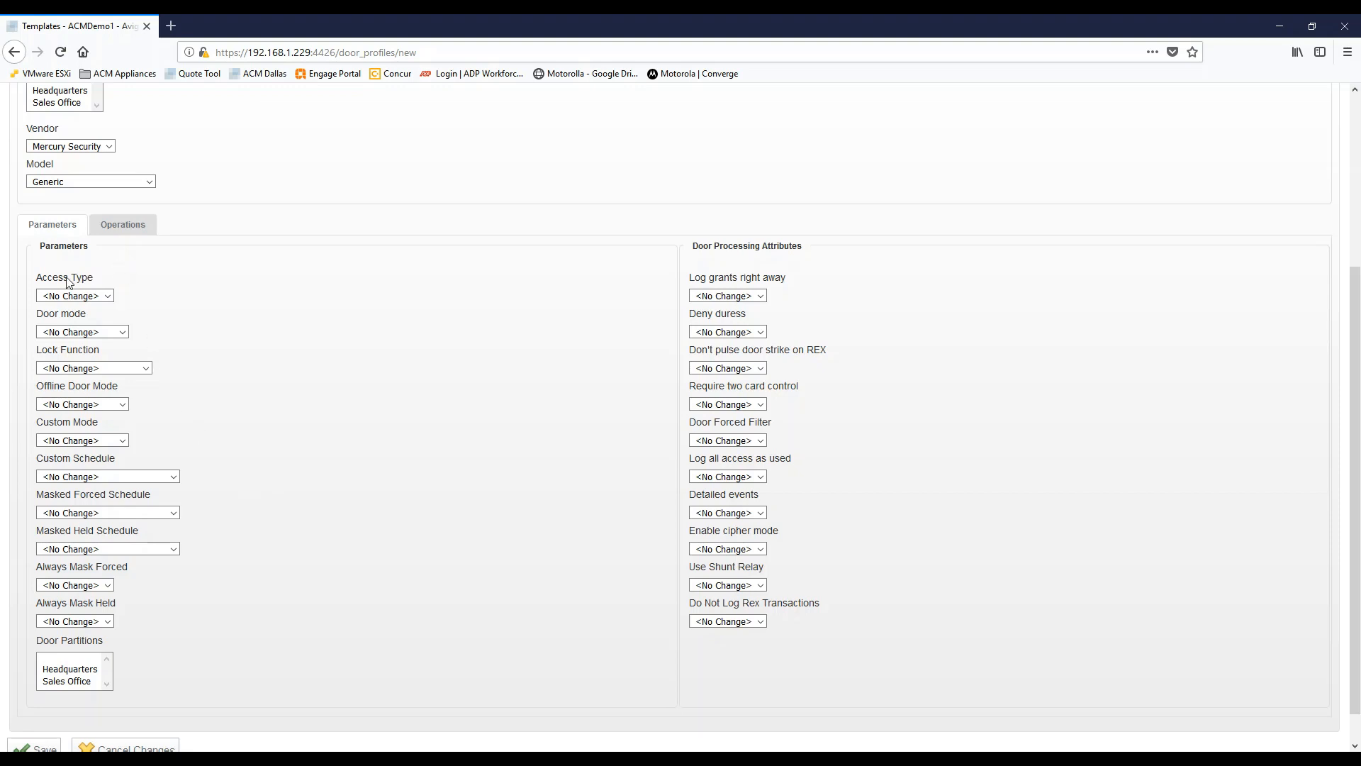
# Step: Set the template's Access Type to Single and its Door mode to Card or PIN
pyautogui.click(107, 296)
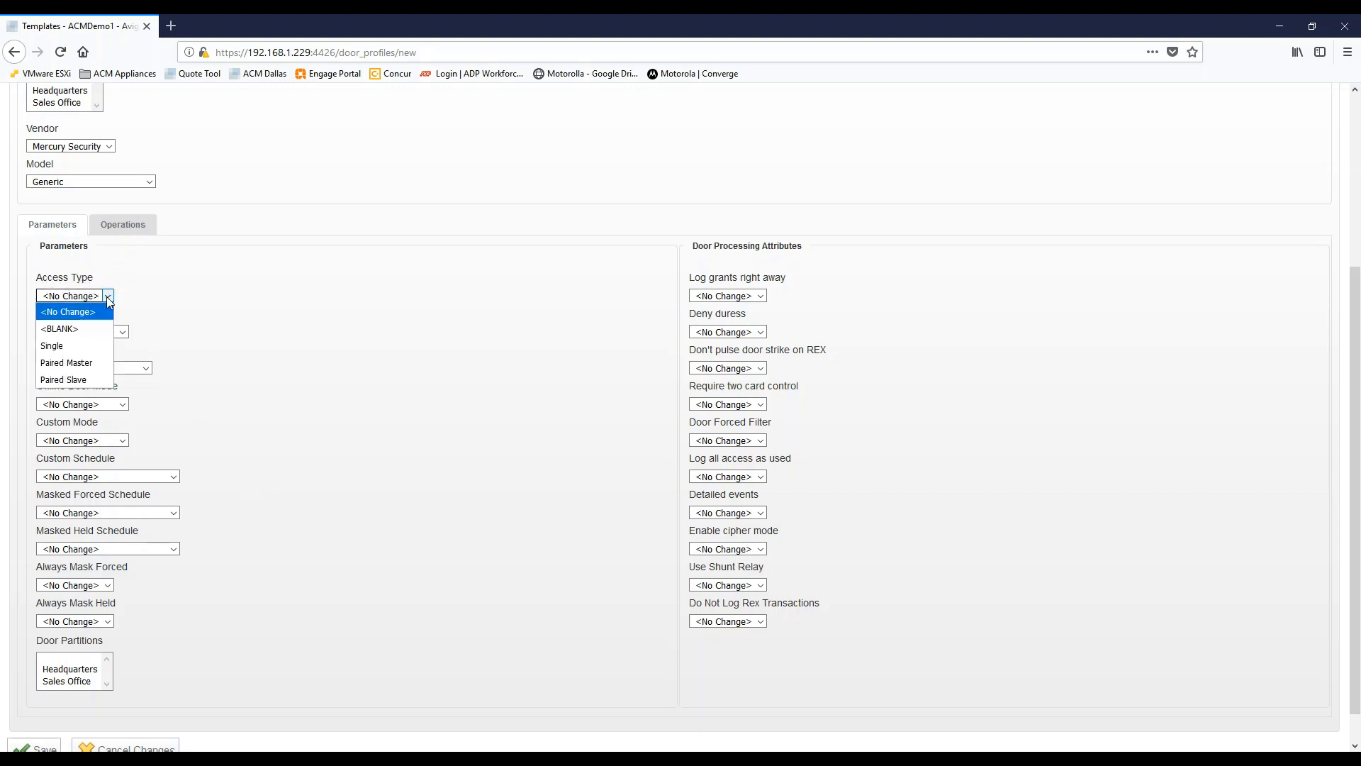
pyautogui.click(68, 350)
pyautogui.click(122, 334)
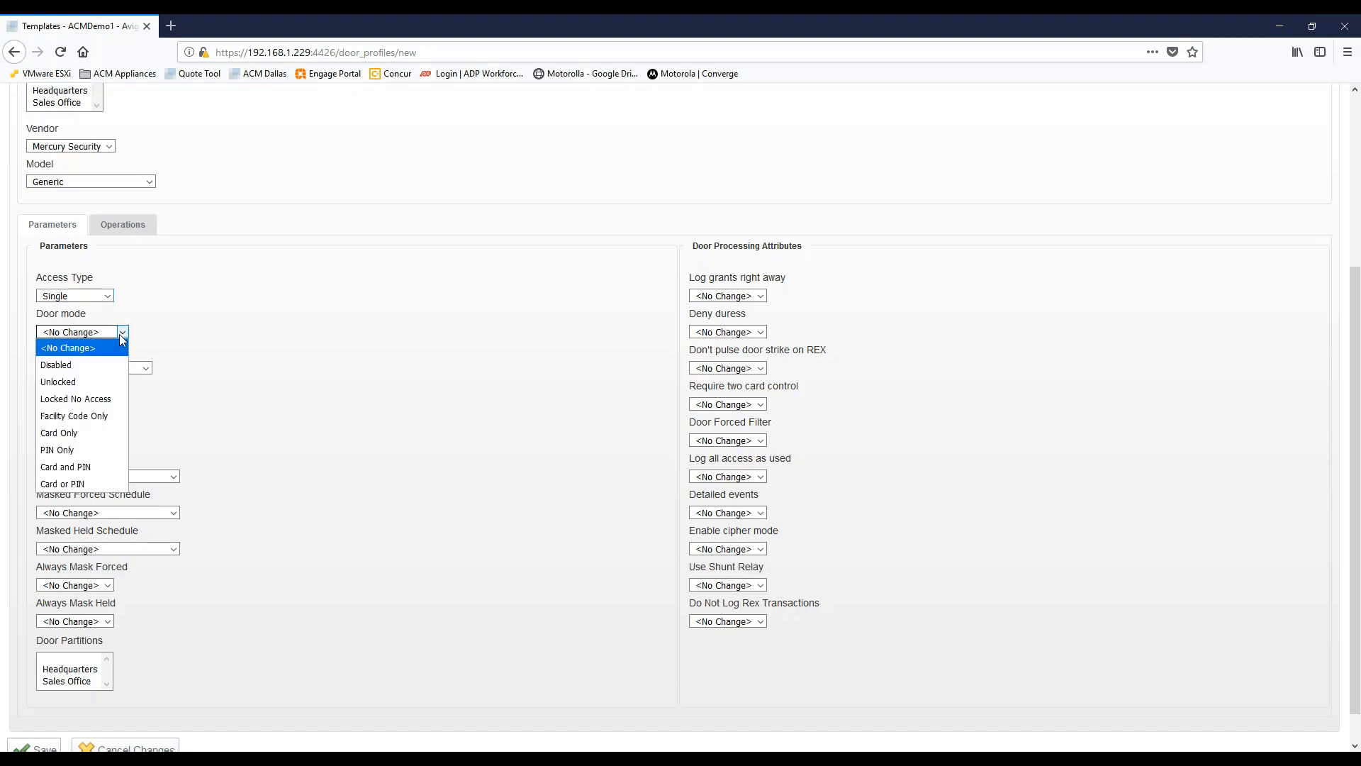
pyautogui.click(83, 483)
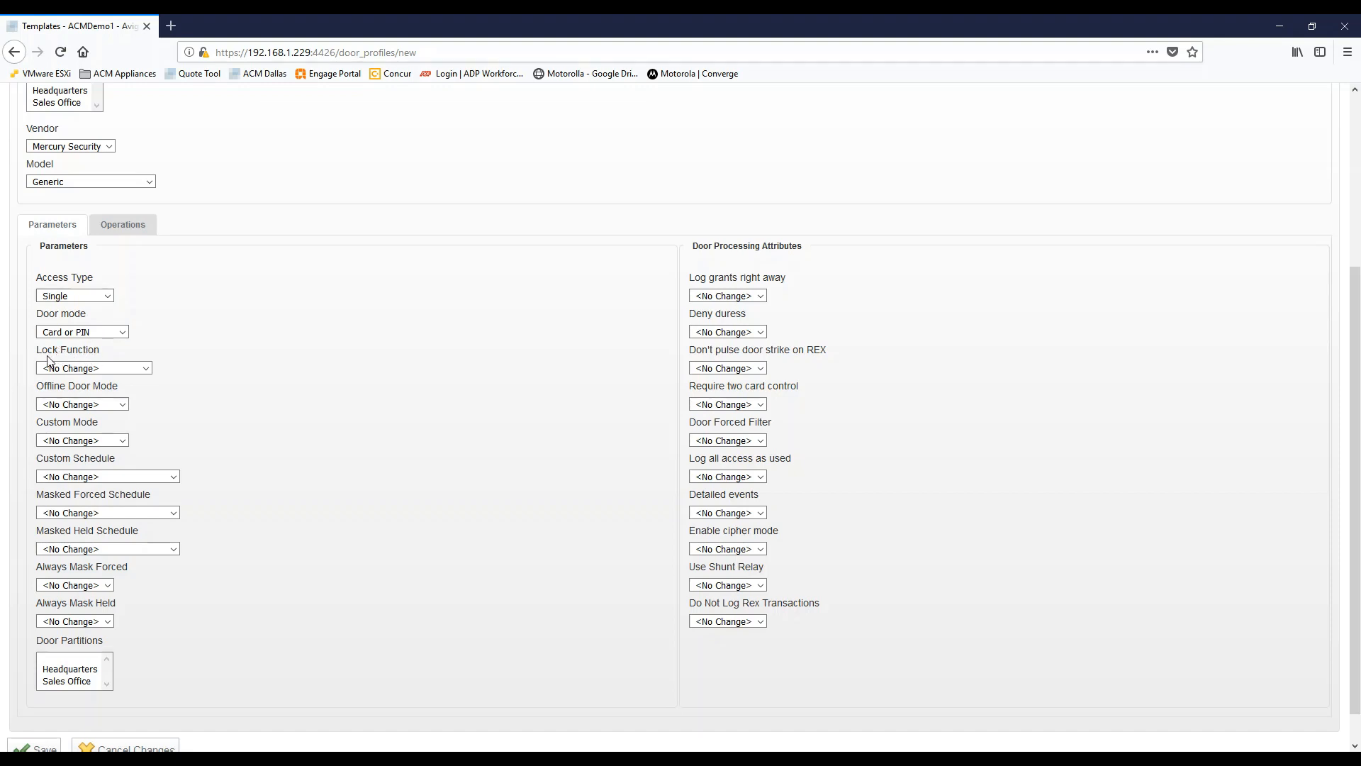
# Step: Look through the Lock Function options without choosing one, and set the Offline Door Mode to Card and PIN
pyautogui.click(147, 369)
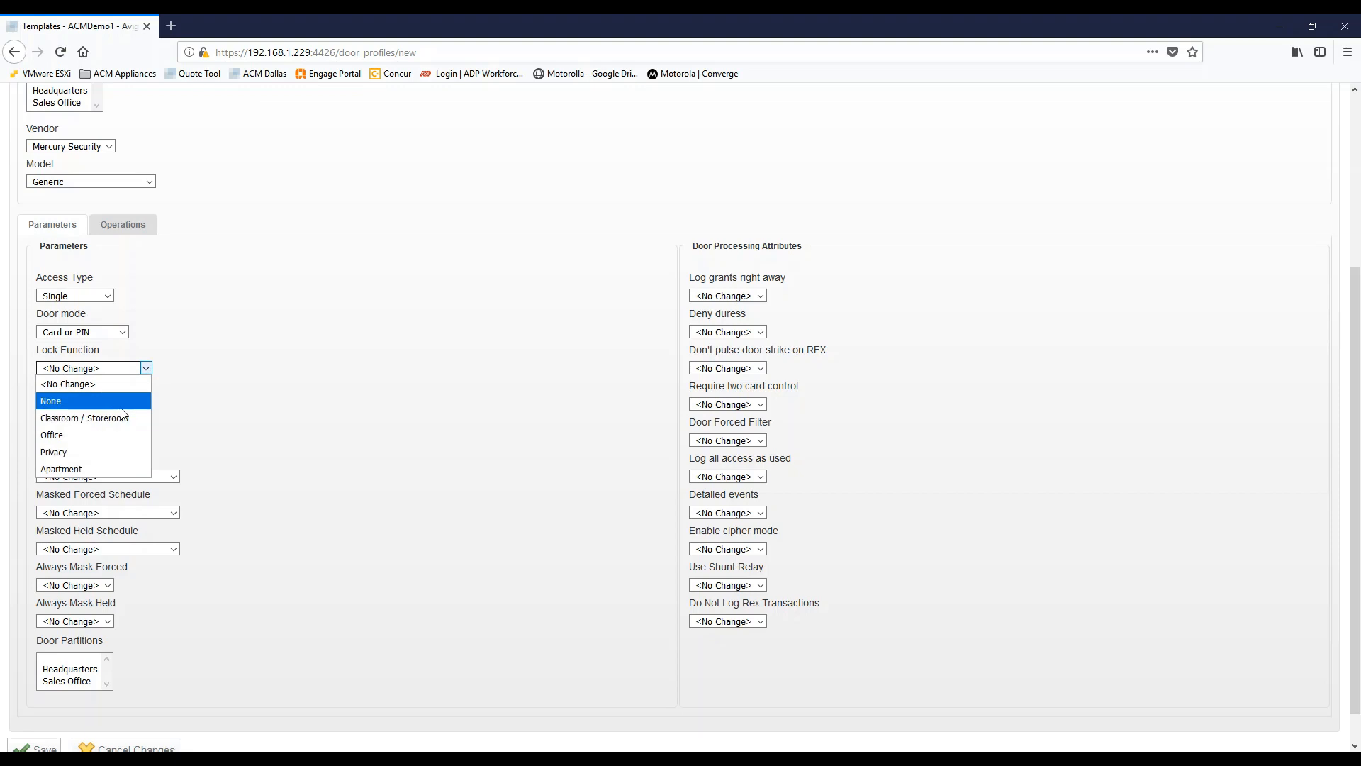
pyautogui.click(194, 388)
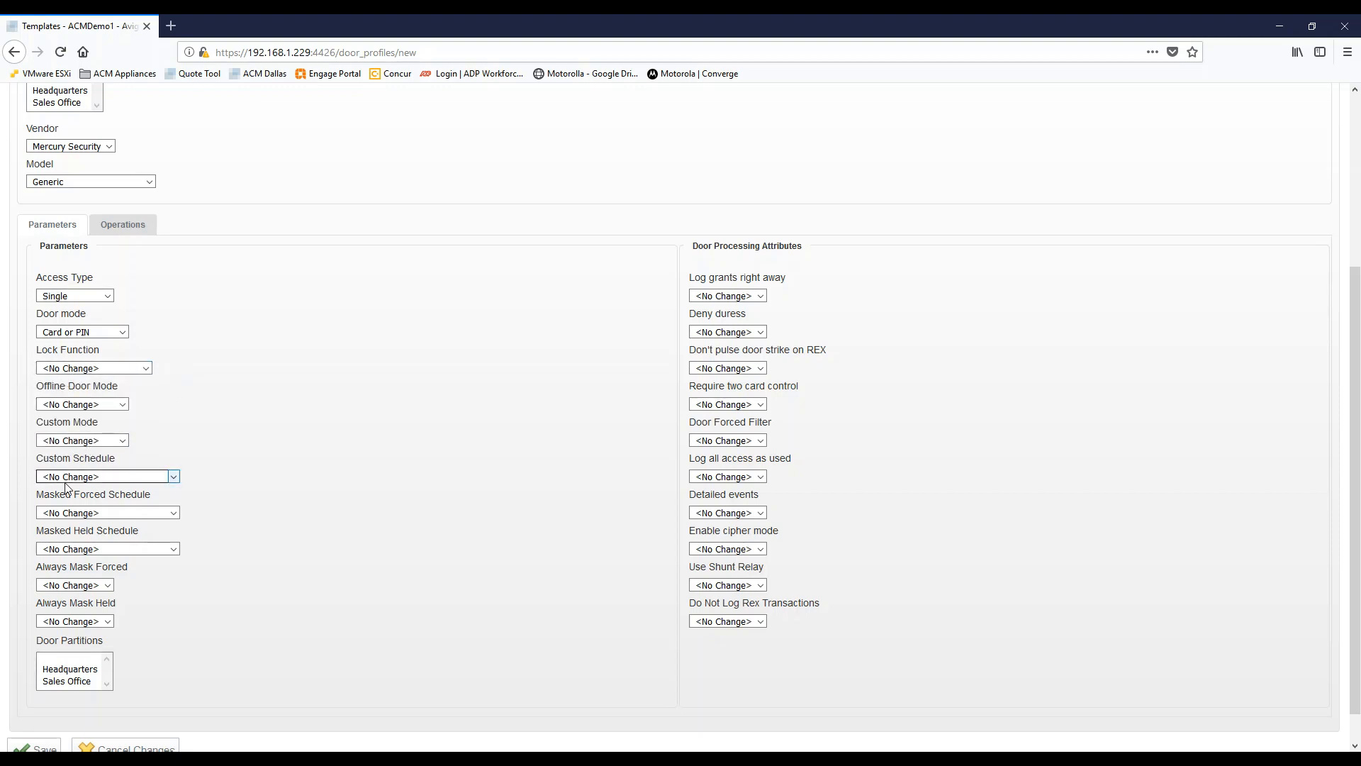
pyautogui.click(122, 405)
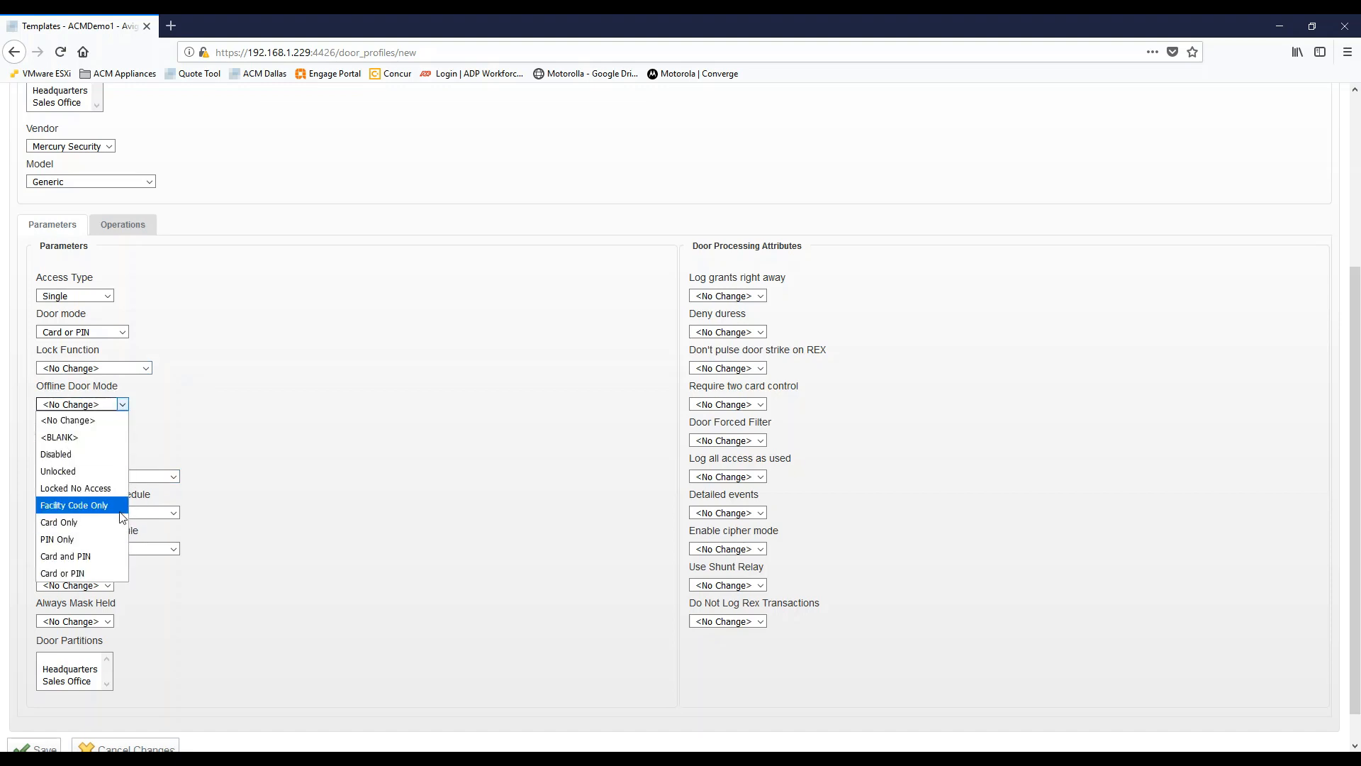
pyautogui.click(77, 557)
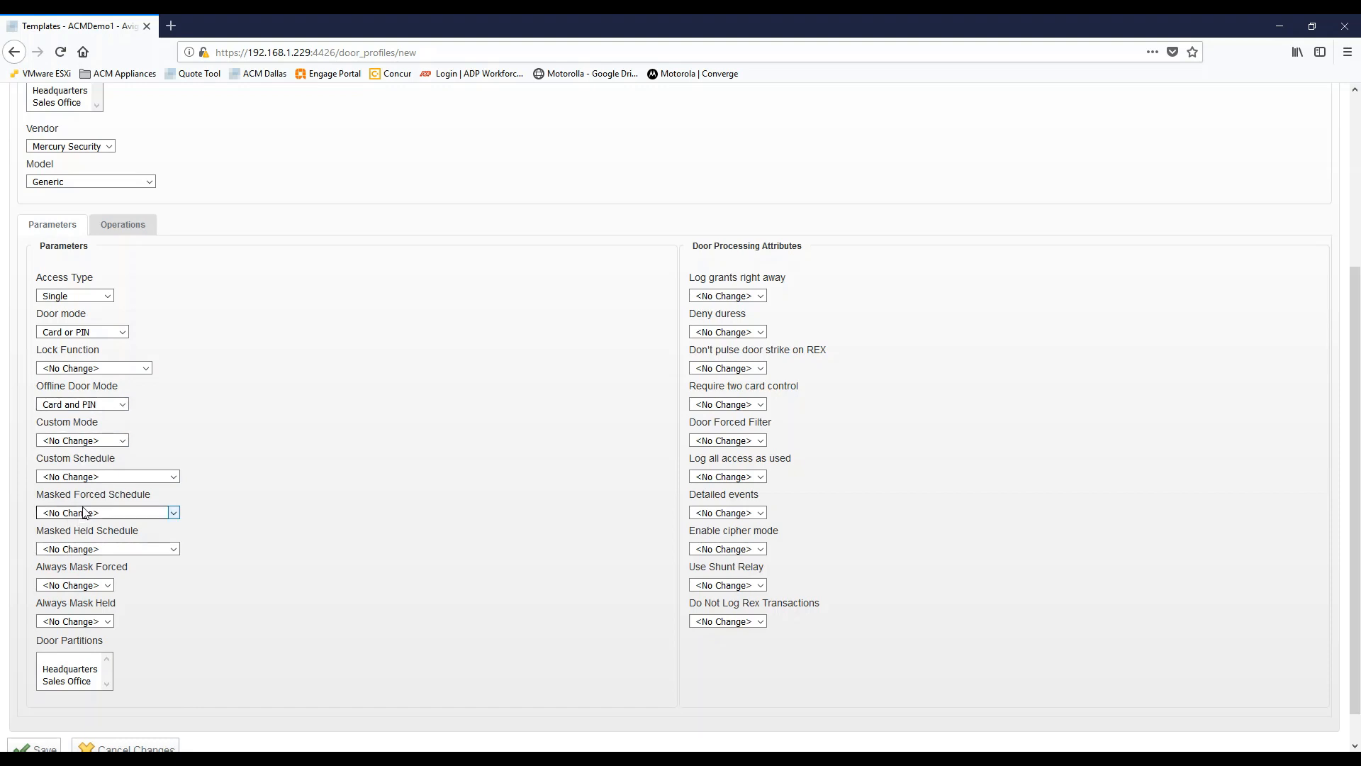
# Step: Try Unlocked as the Custom Mode, look through the Custom Schedule options, and return Custom Mode to No Change
pyautogui.click(123, 441)
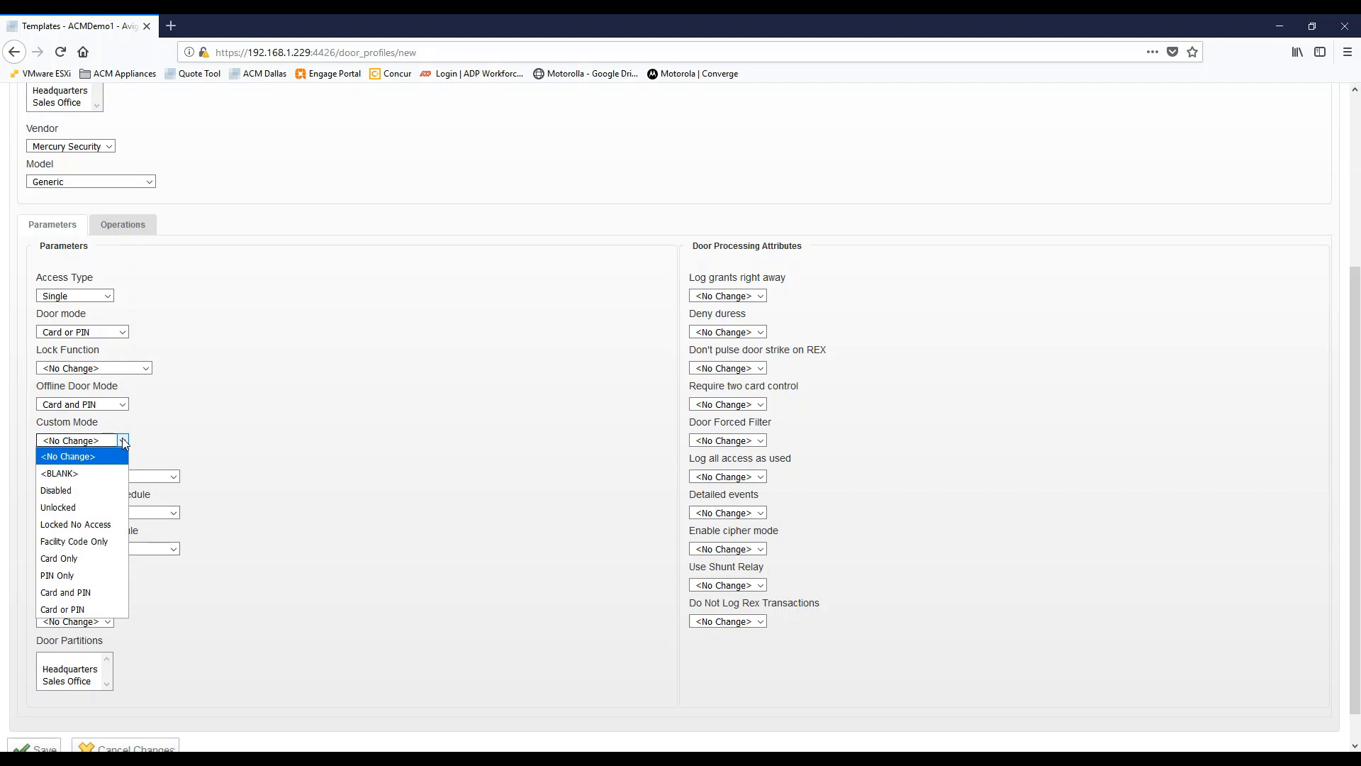
pyautogui.click(71, 508)
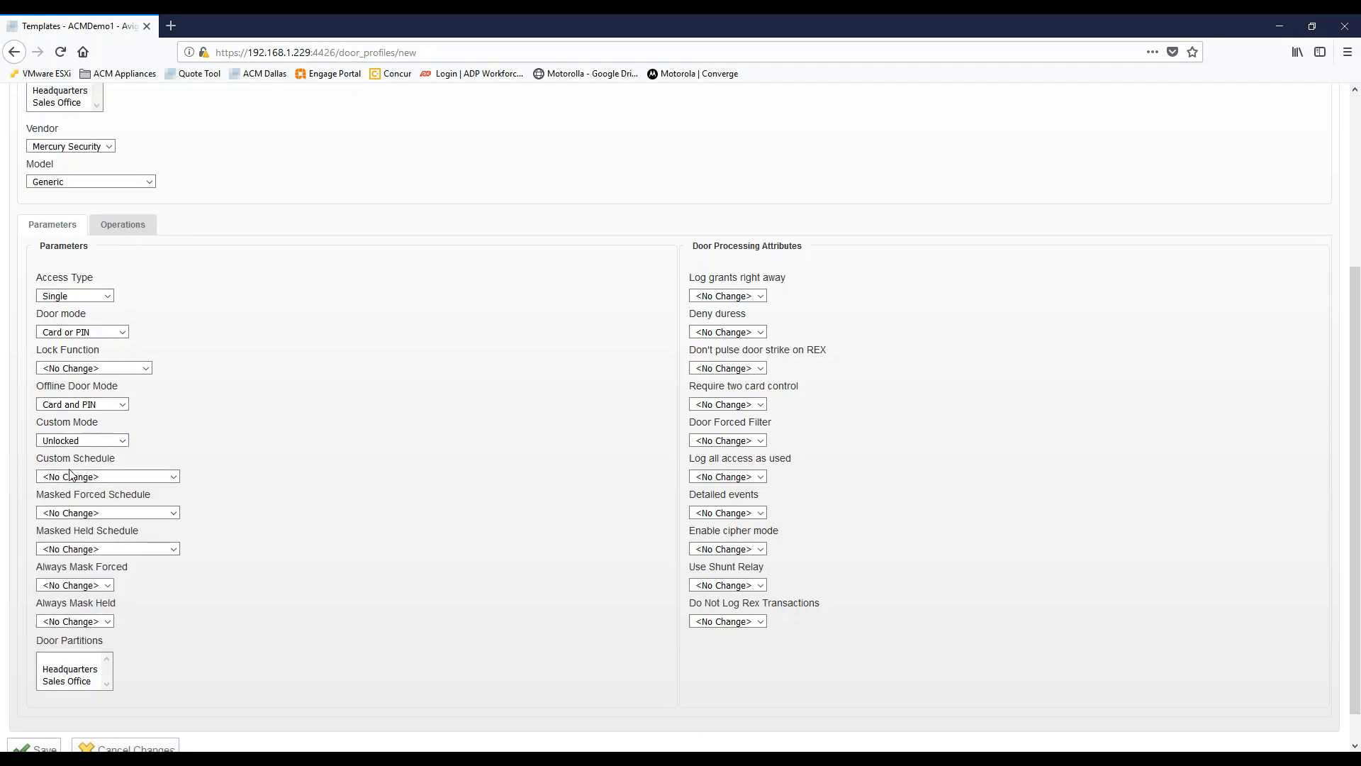
pyautogui.click(145, 478)
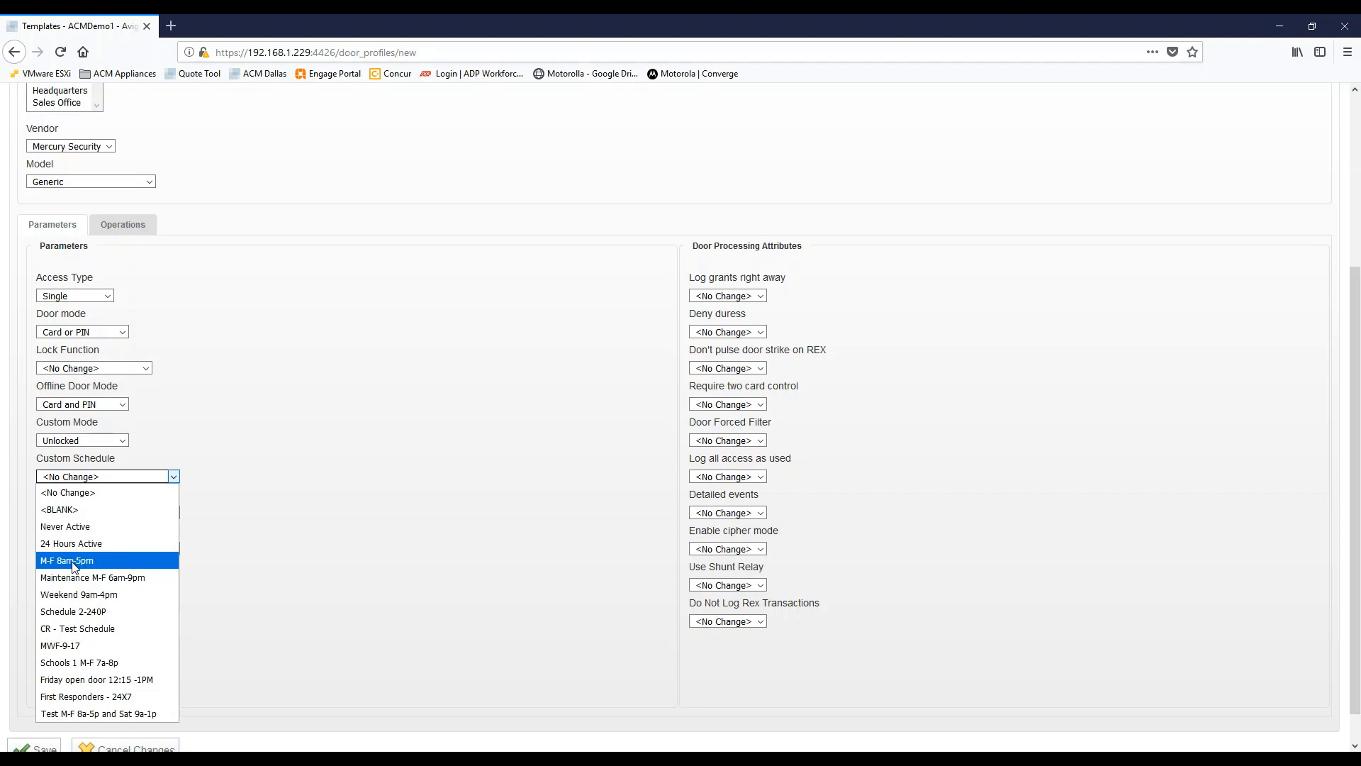
pyautogui.click(250, 516)
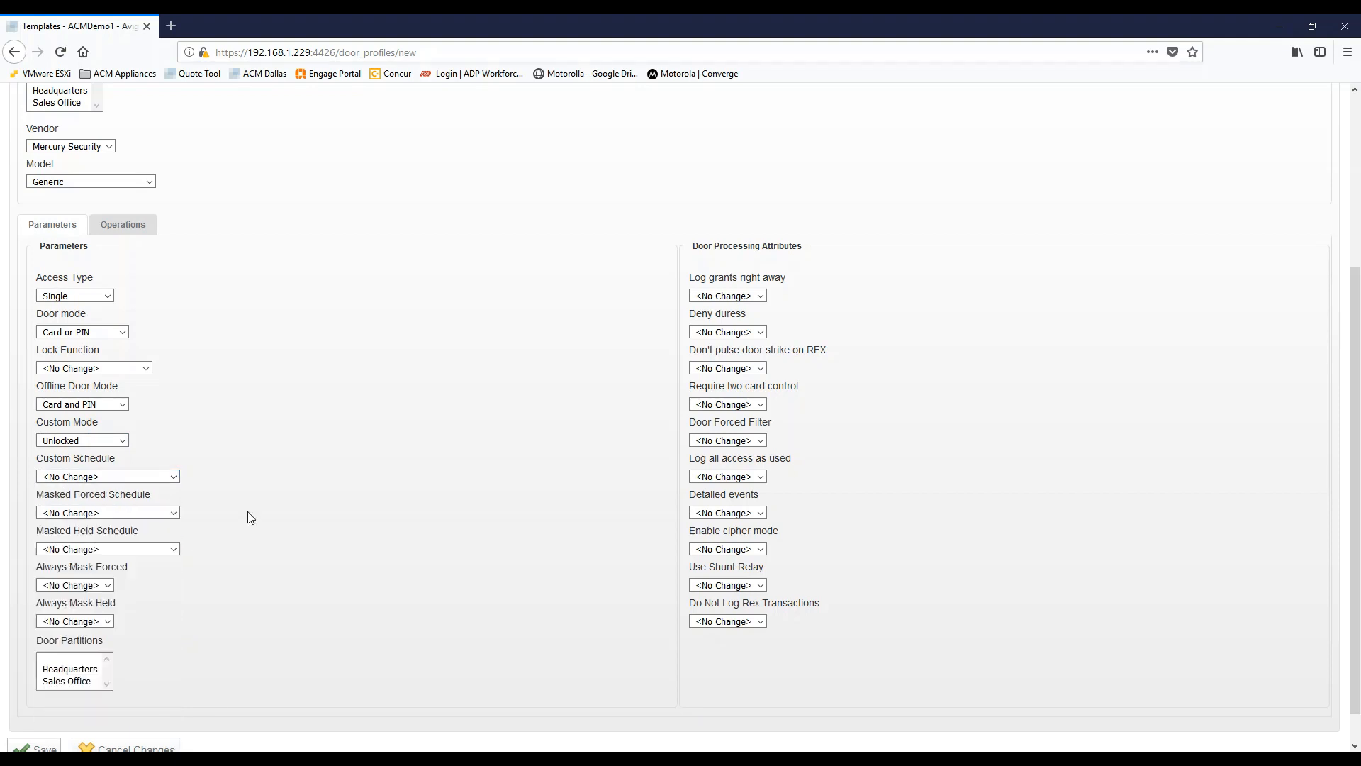
pyautogui.click(100, 444)
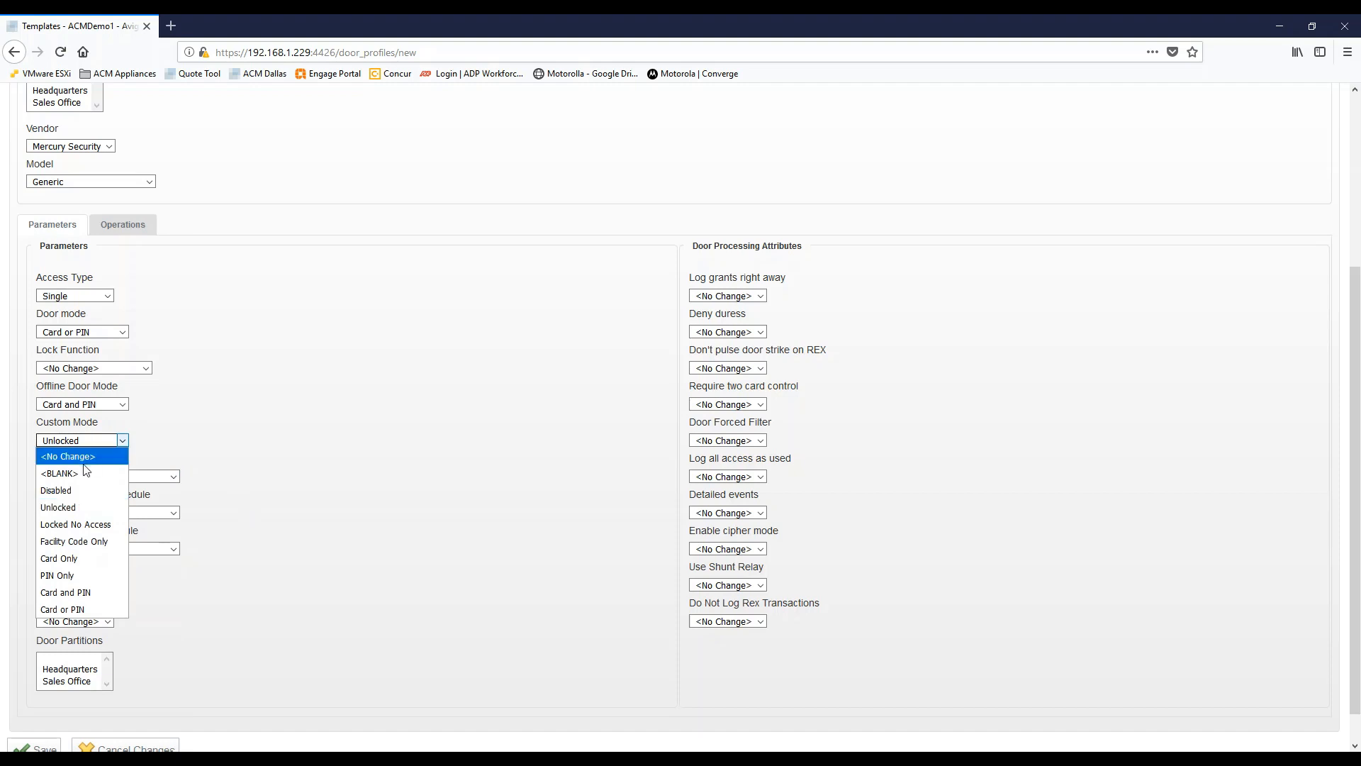
pyautogui.click(78, 457)
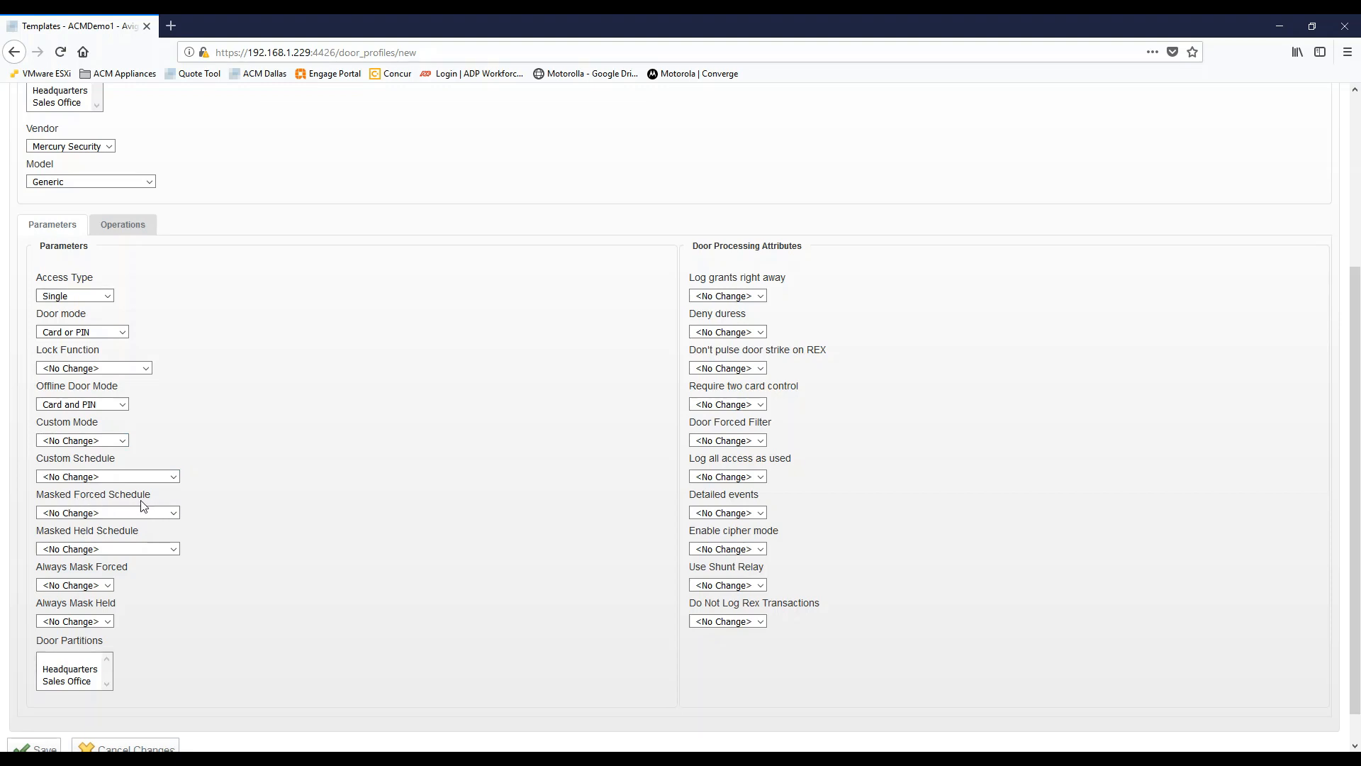
# Step: Set the template's Masked Held Schedule to M-F 8am-5pm
pyautogui.click(126, 550)
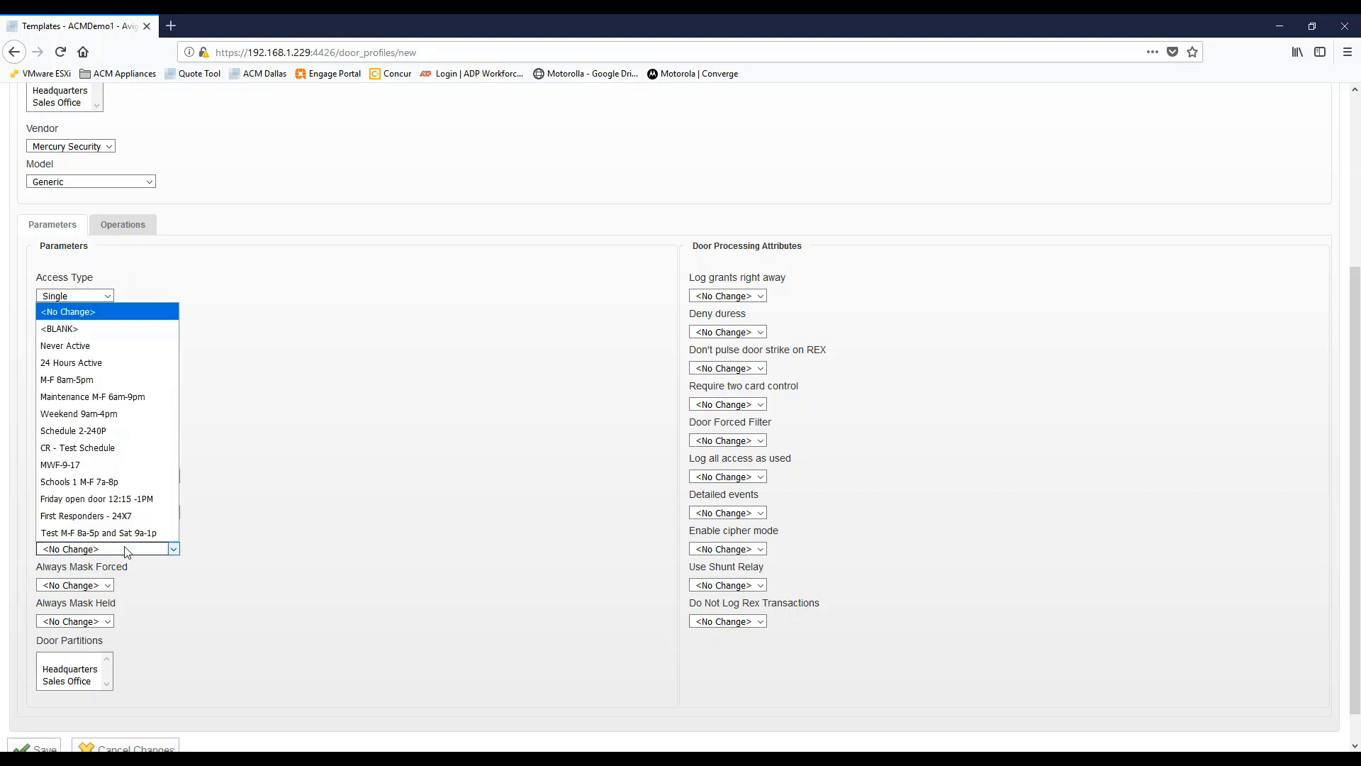
pyautogui.click(61, 382)
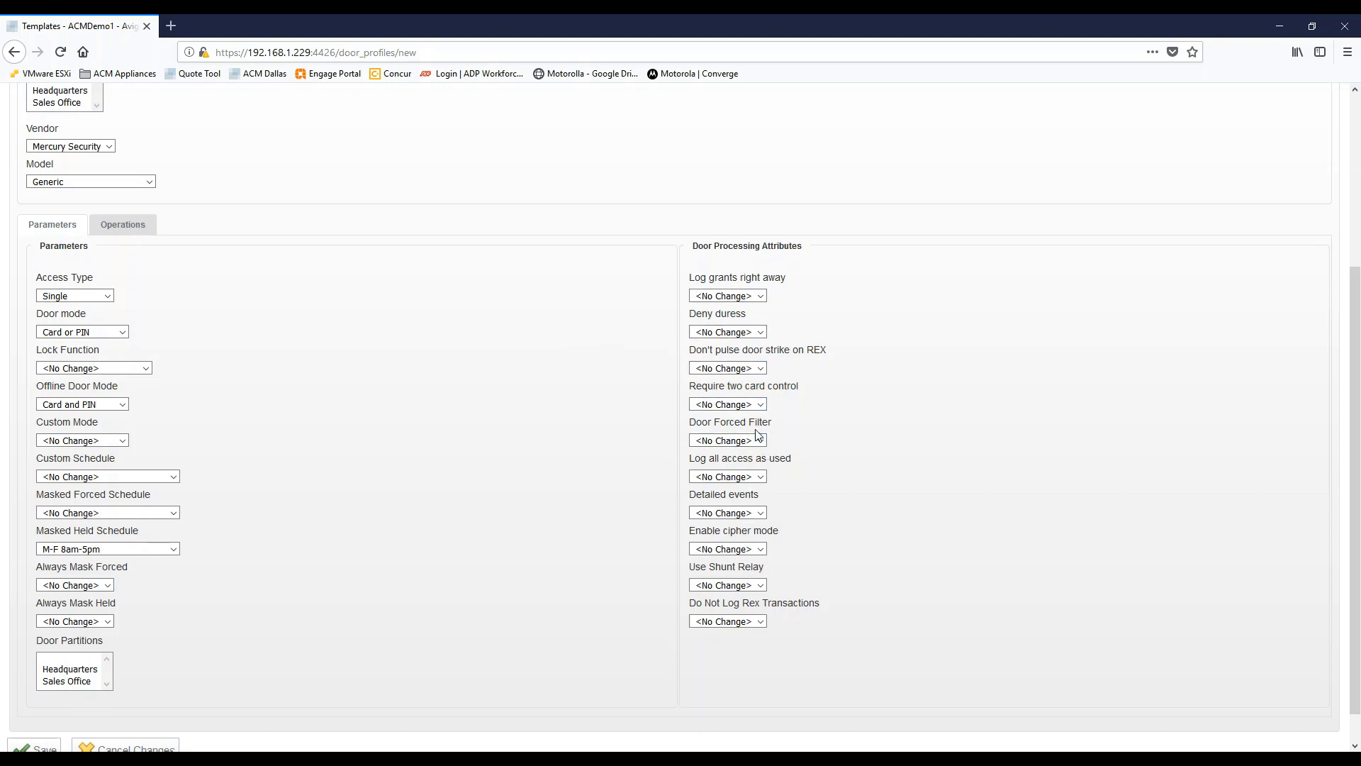
# Step: Set Detailed events, Log all access as used and Do Not Log Rex Transactions to Yes, and save the template
pyautogui.click(744, 512)
pyautogui.click(710, 546)
pyautogui.click(743, 477)
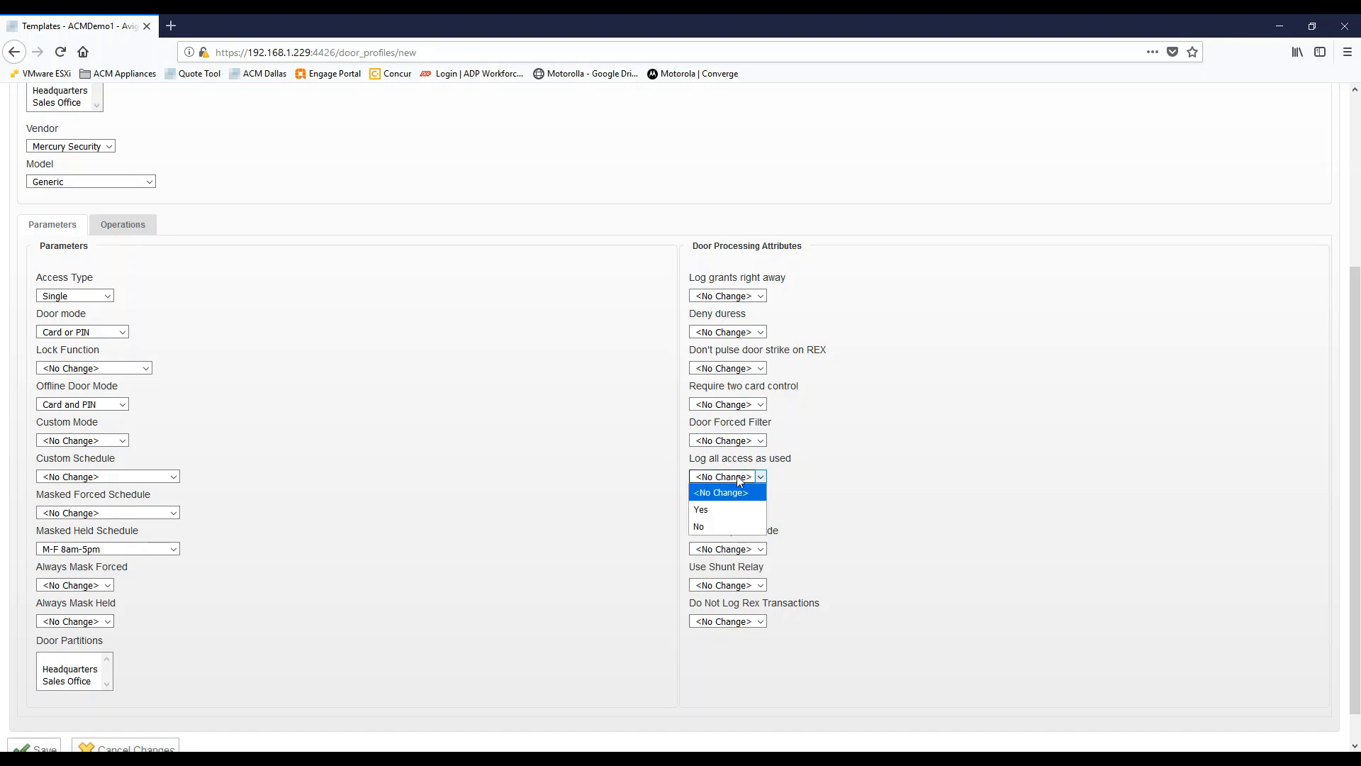
pyautogui.click(706, 516)
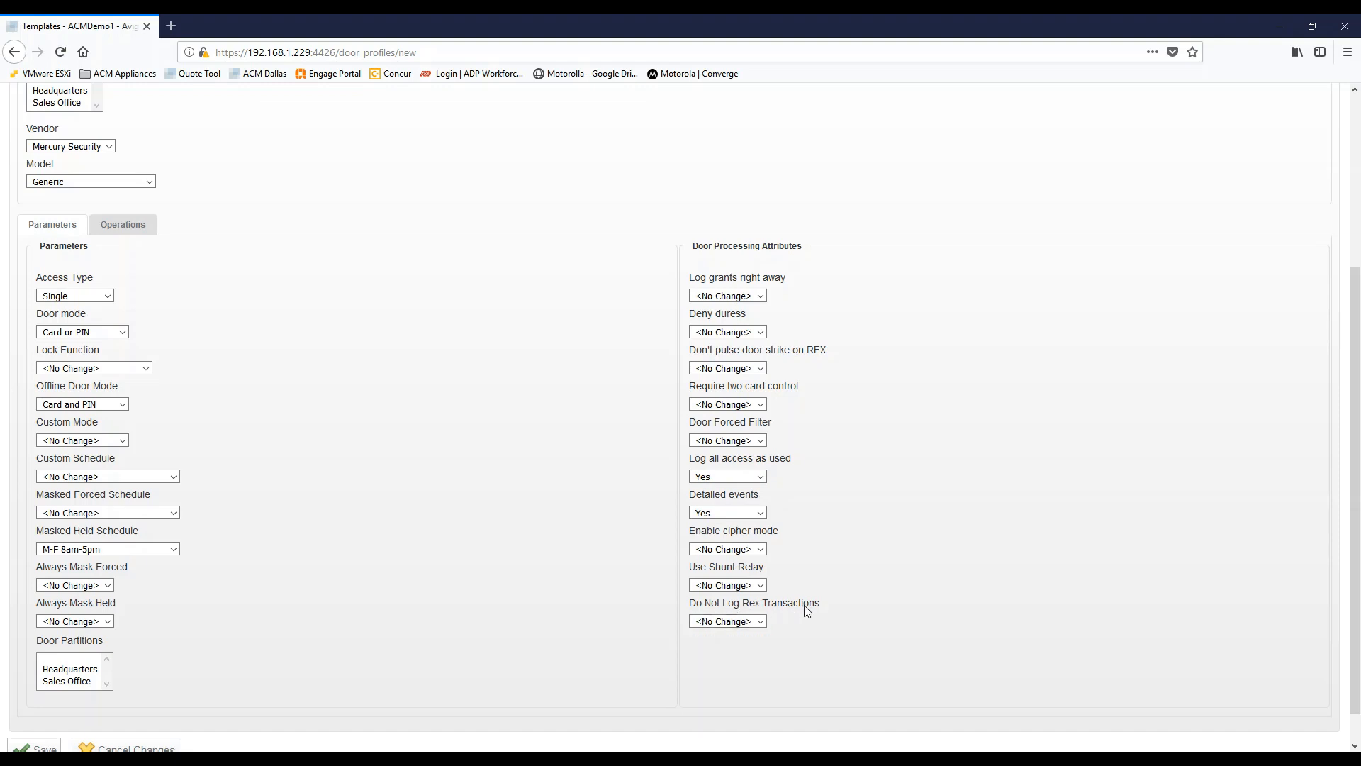
pyautogui.click(738, 625)
pyautogui.click(712, 649)
pyautogui.scroll(-1, 339, 496)
pyautogui.click(32, 713)
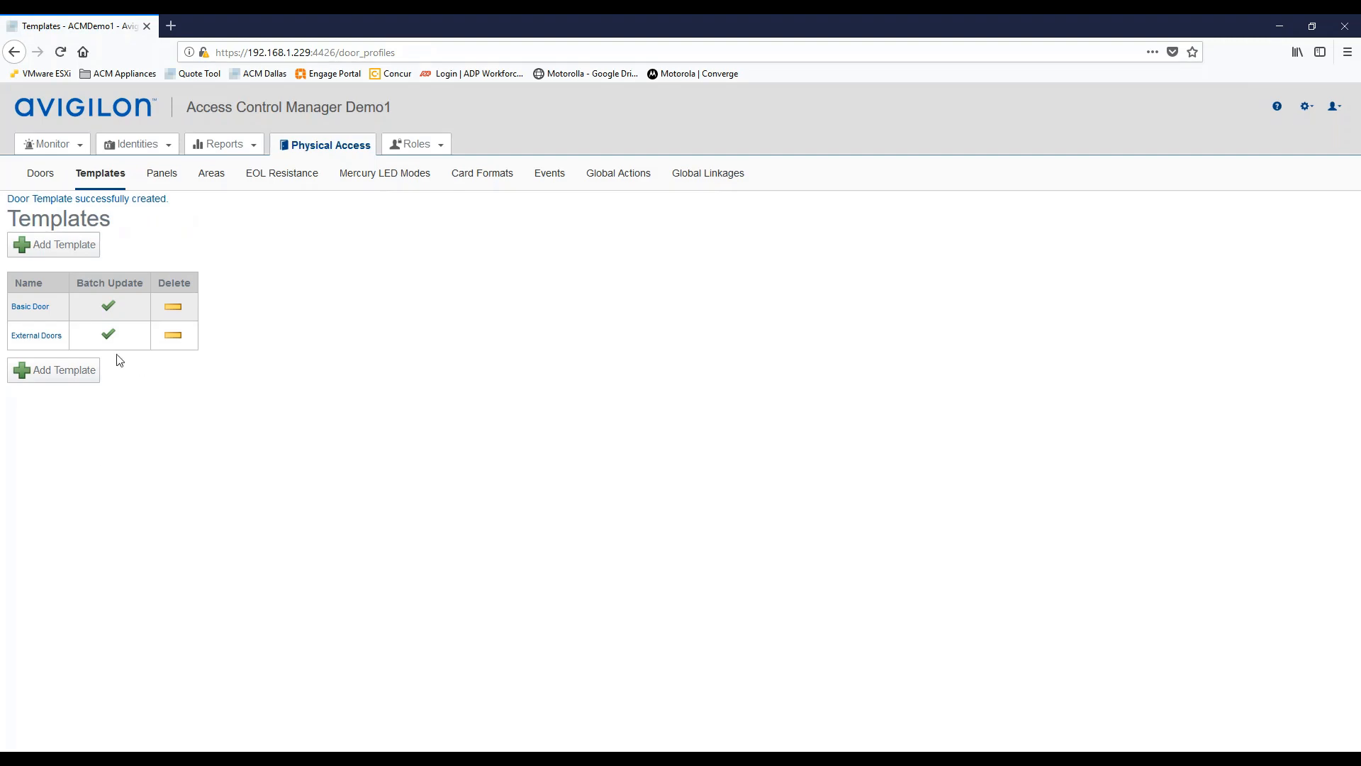
# Step: Reopen the External Doors template and set Strike Mode to Cut short when open in its operations settings
pyautogui.click(31, 336)
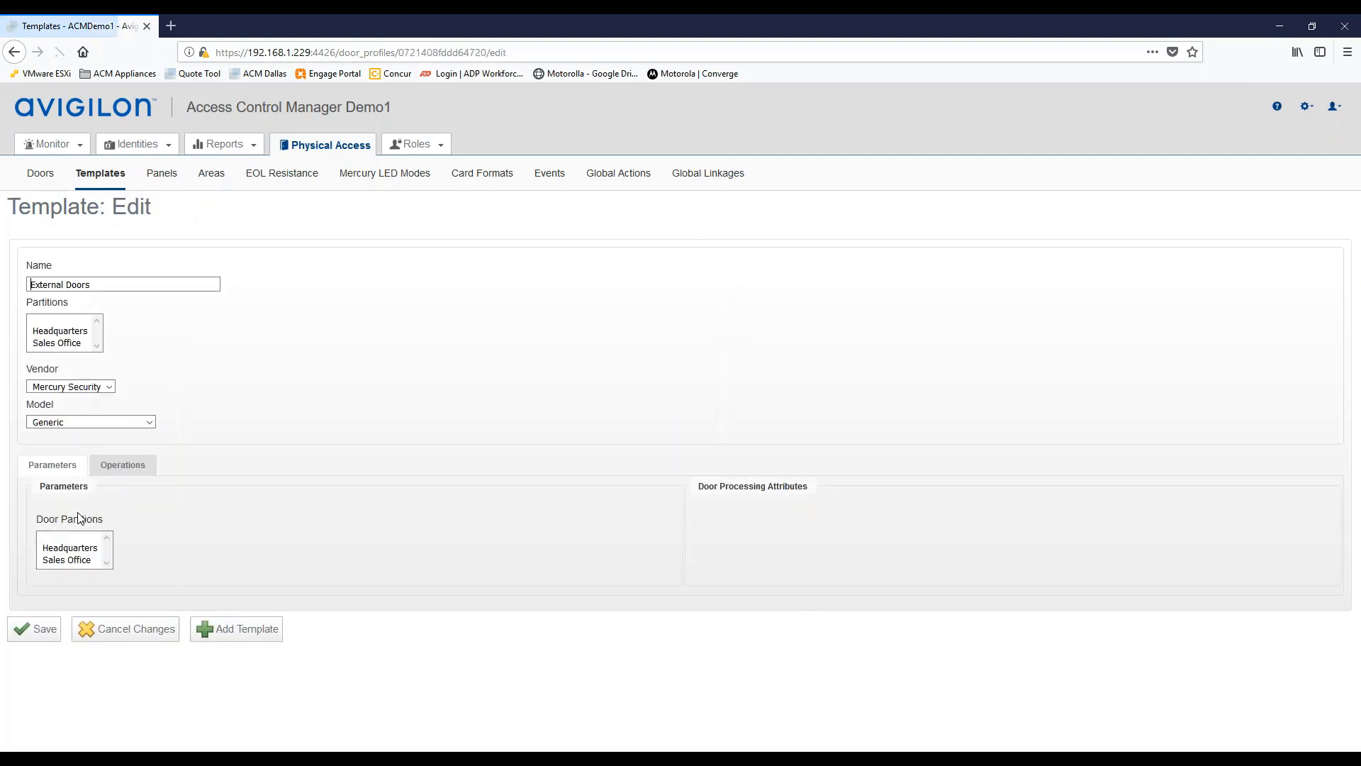
pyautogui.scroll(-3, 142, 475)
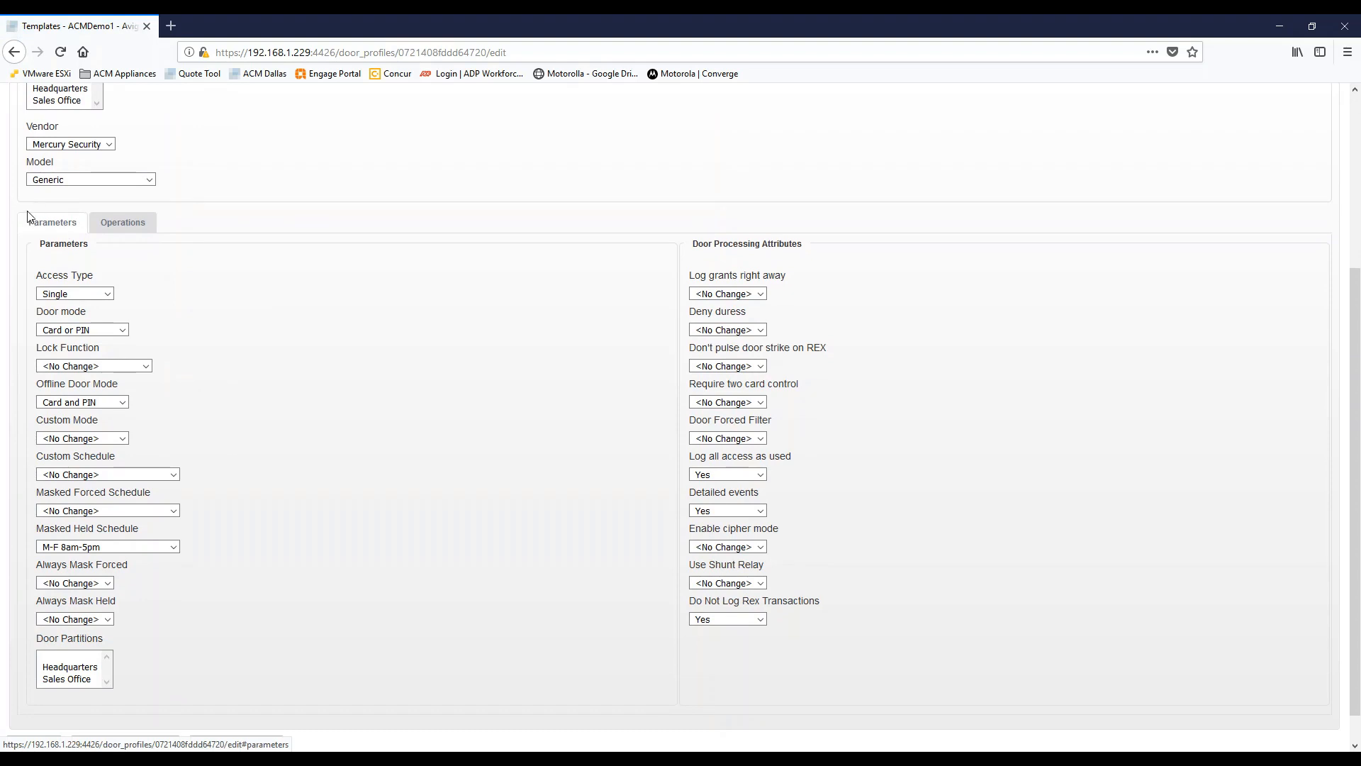
pyautogui.click(122, 224)
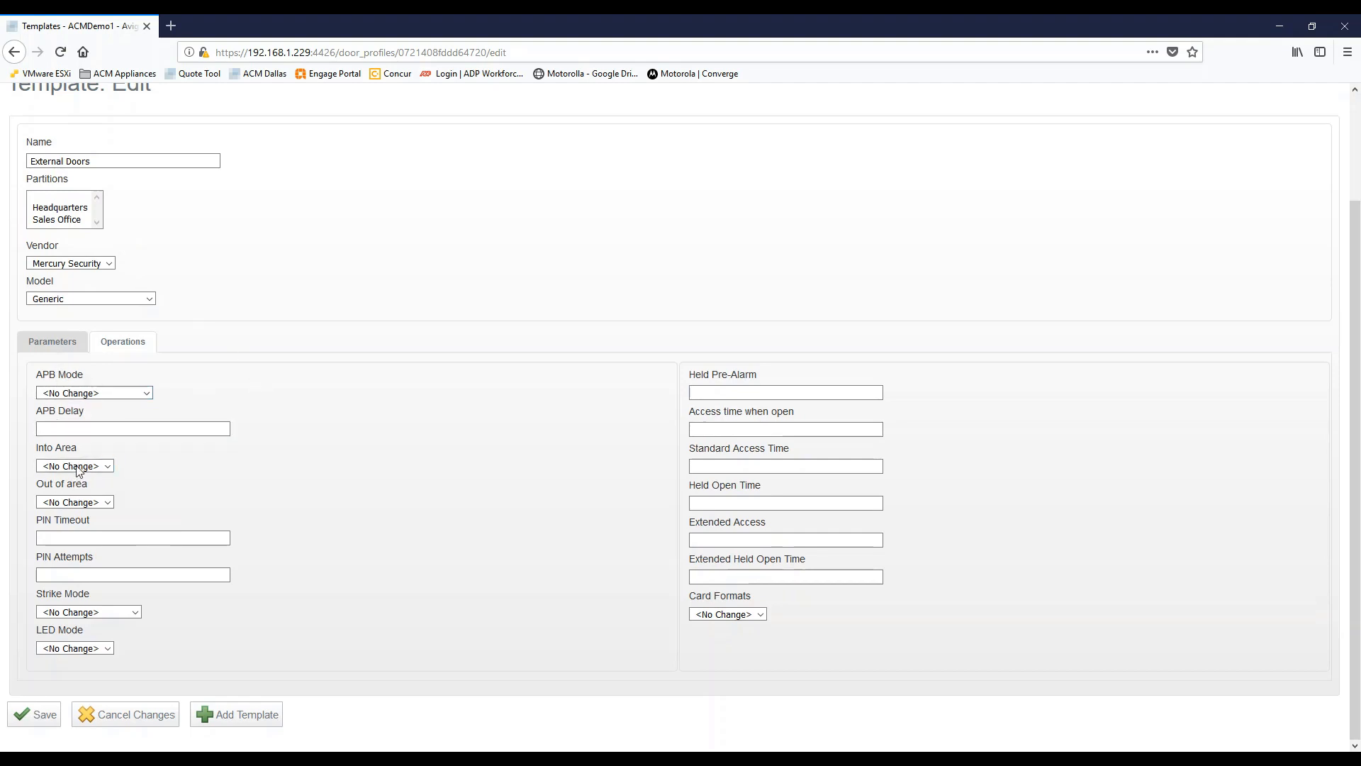
pyautogui.click(110, 467)
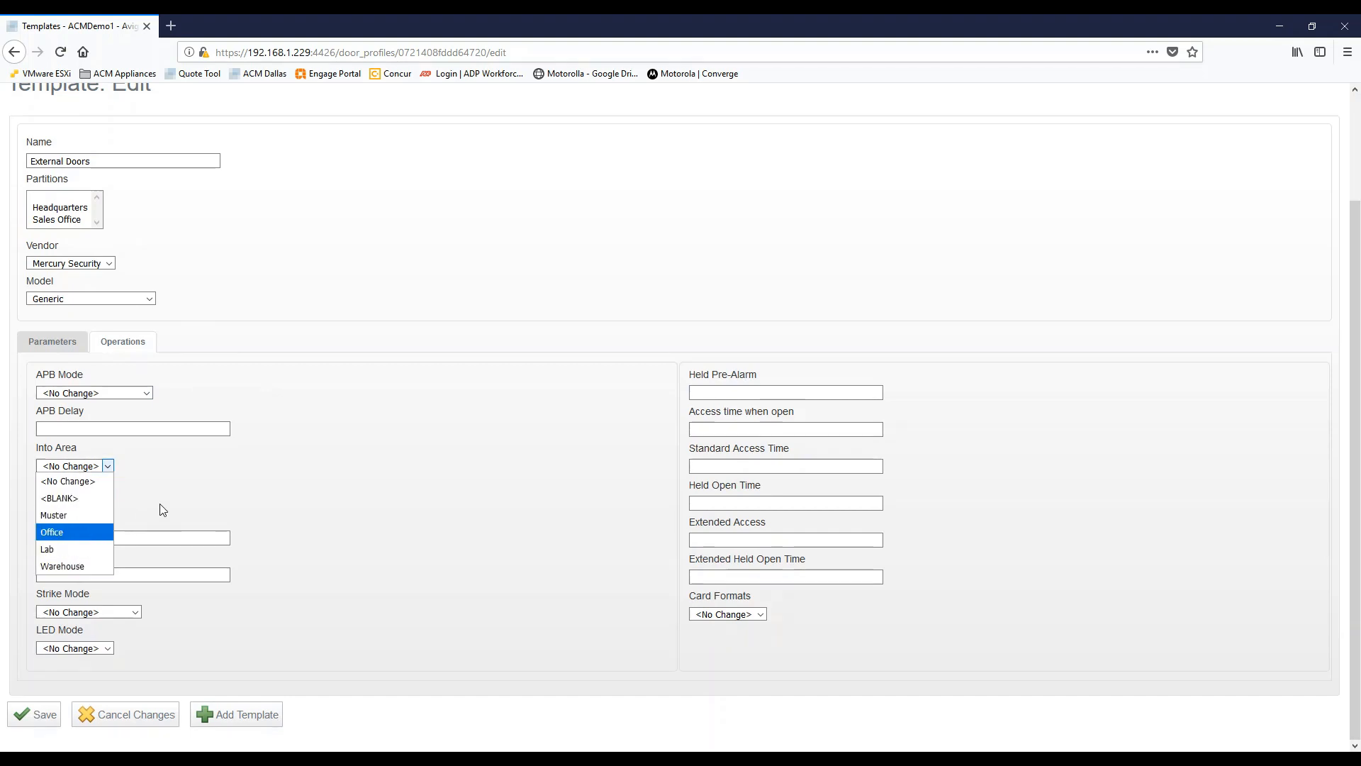
pyautogui.click(189, 459)
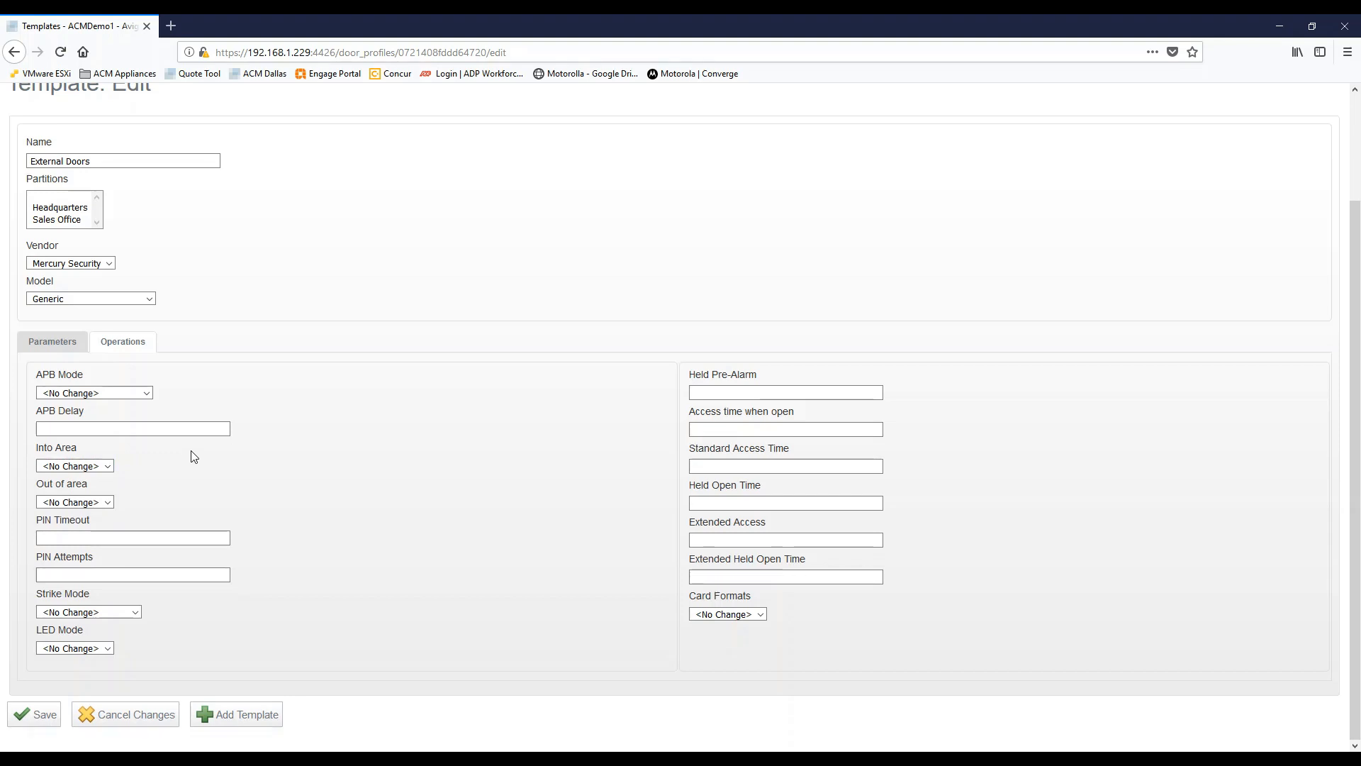
pyautogui.click(135, 611)
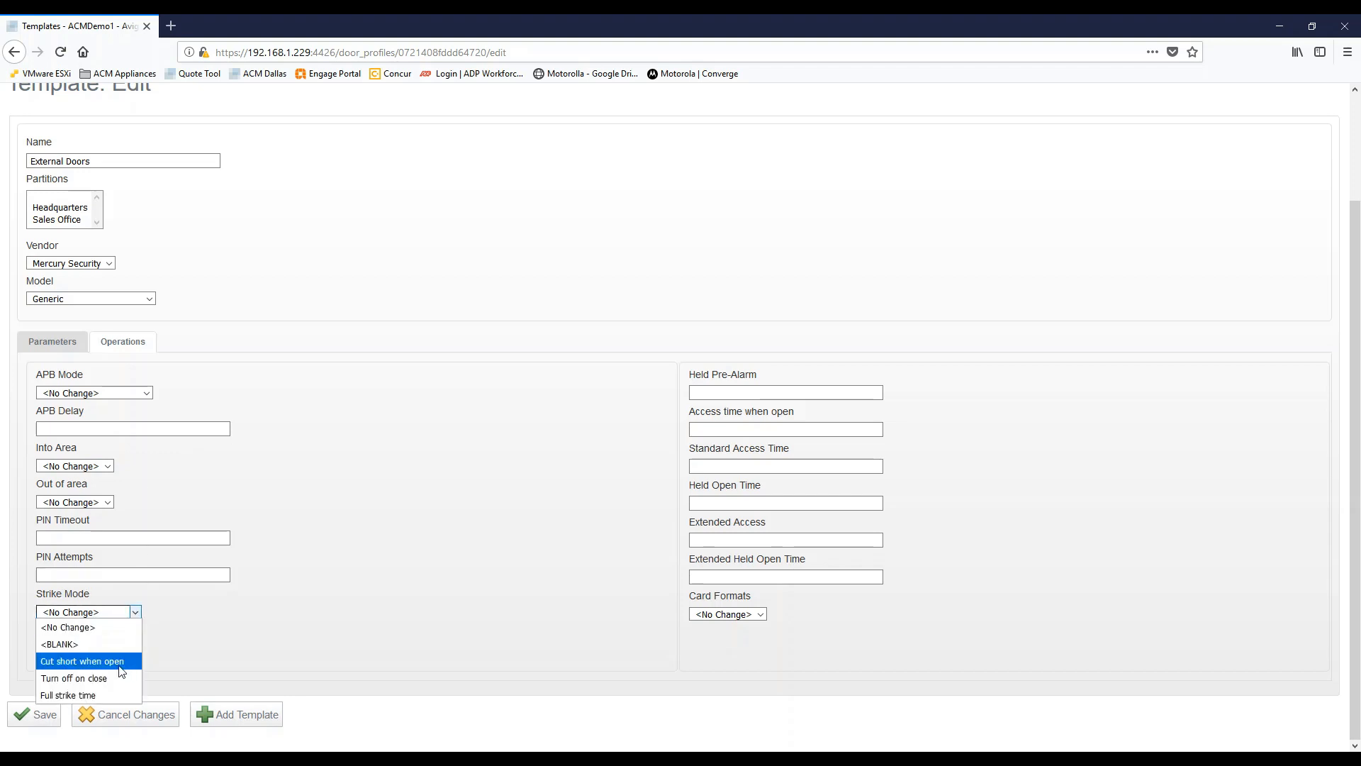
pyautogui.click(95, 669)
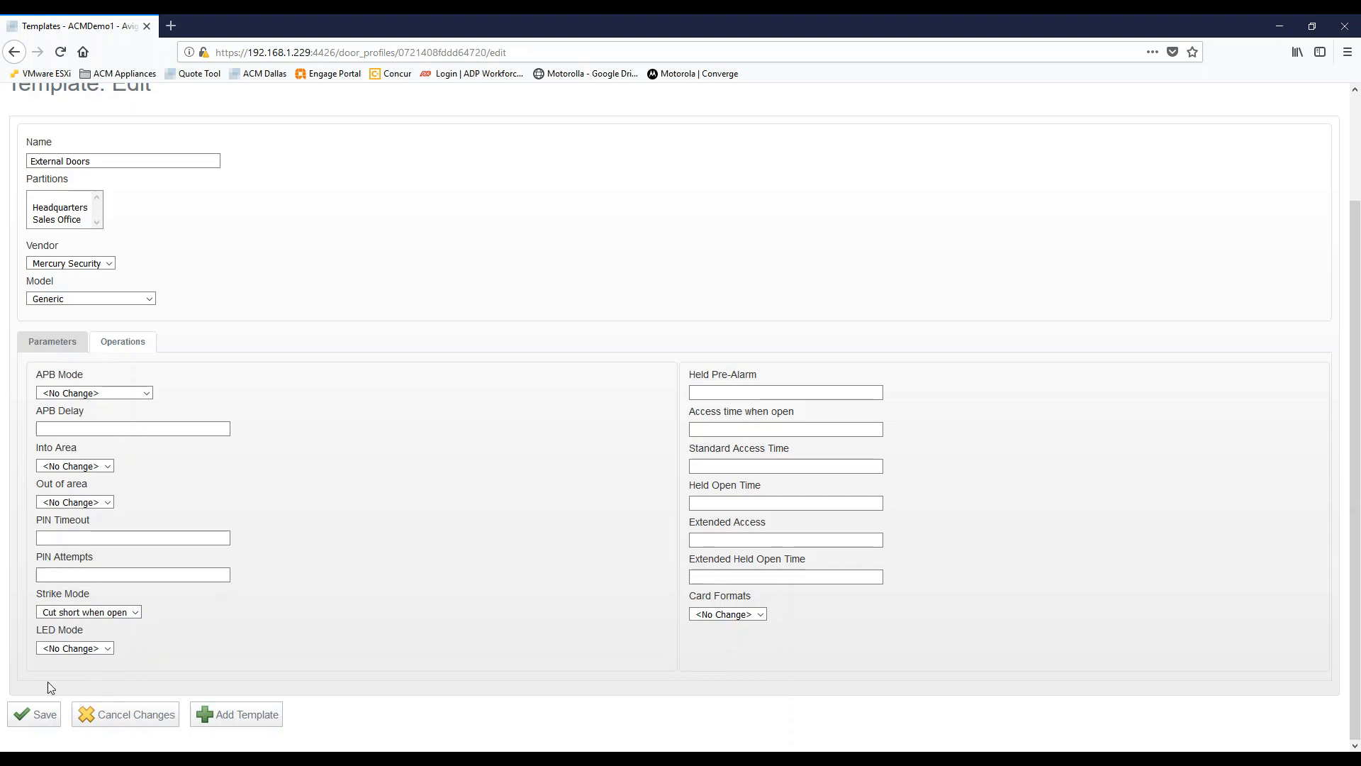
# Step: Set the External Doors template's LED Mode to 1 and its Standard Access Time to 5
pyautogui.click(109, 649)
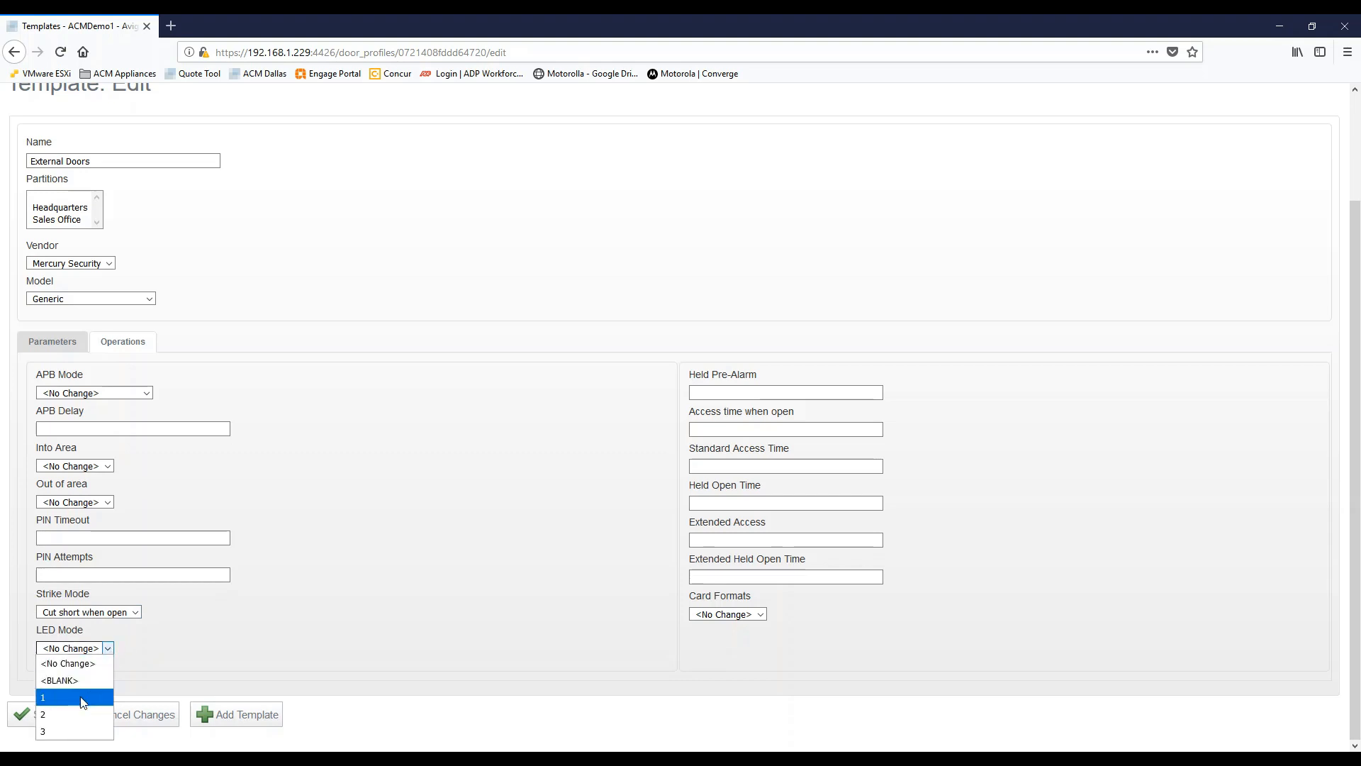
pyautogui.click(57, 697)
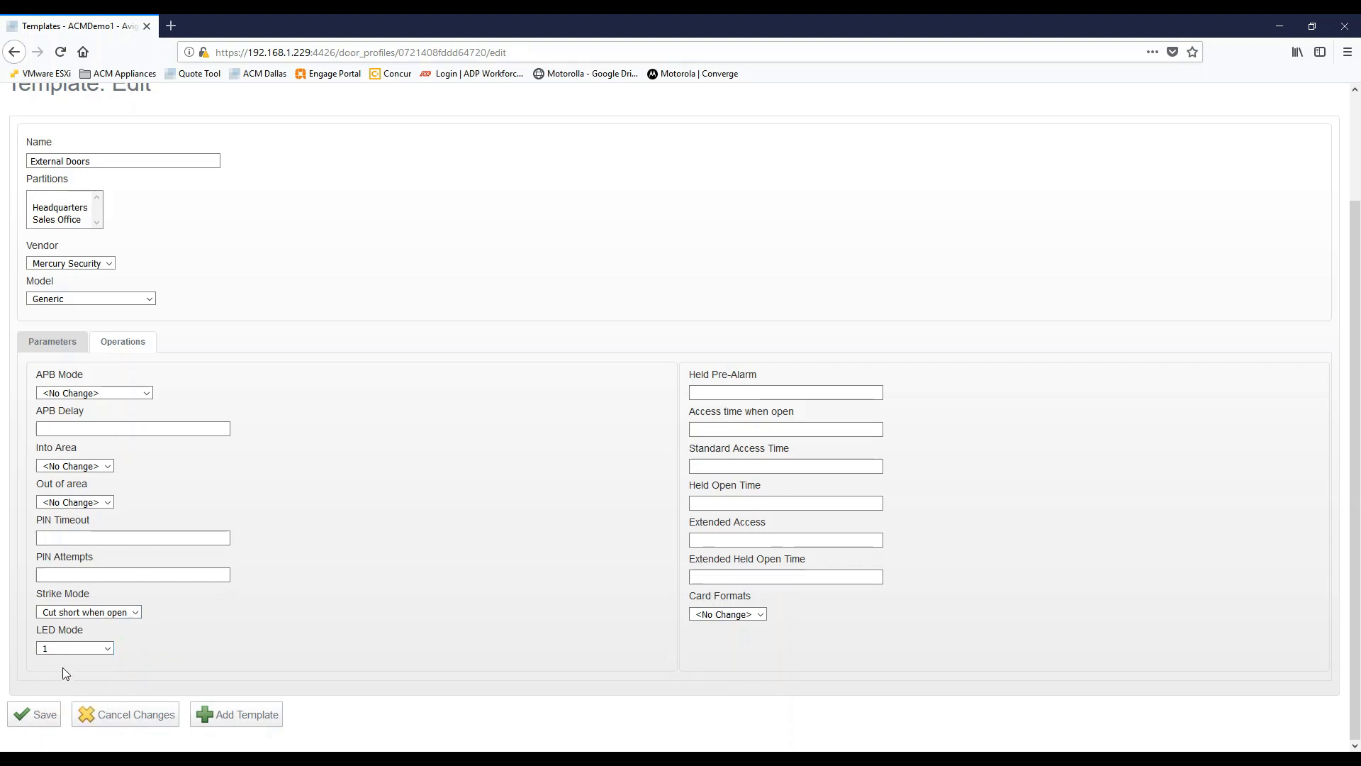
pyautogui.click(693, 390)
pyautogui.click(706, 576)
pyautogui.click(662, 496)
# Step: Assign the 26 bit wiegand, 37 bit HID10304 and 56 bit Avigilon card formats to the template and save it
pyautogui.click(768, 619)
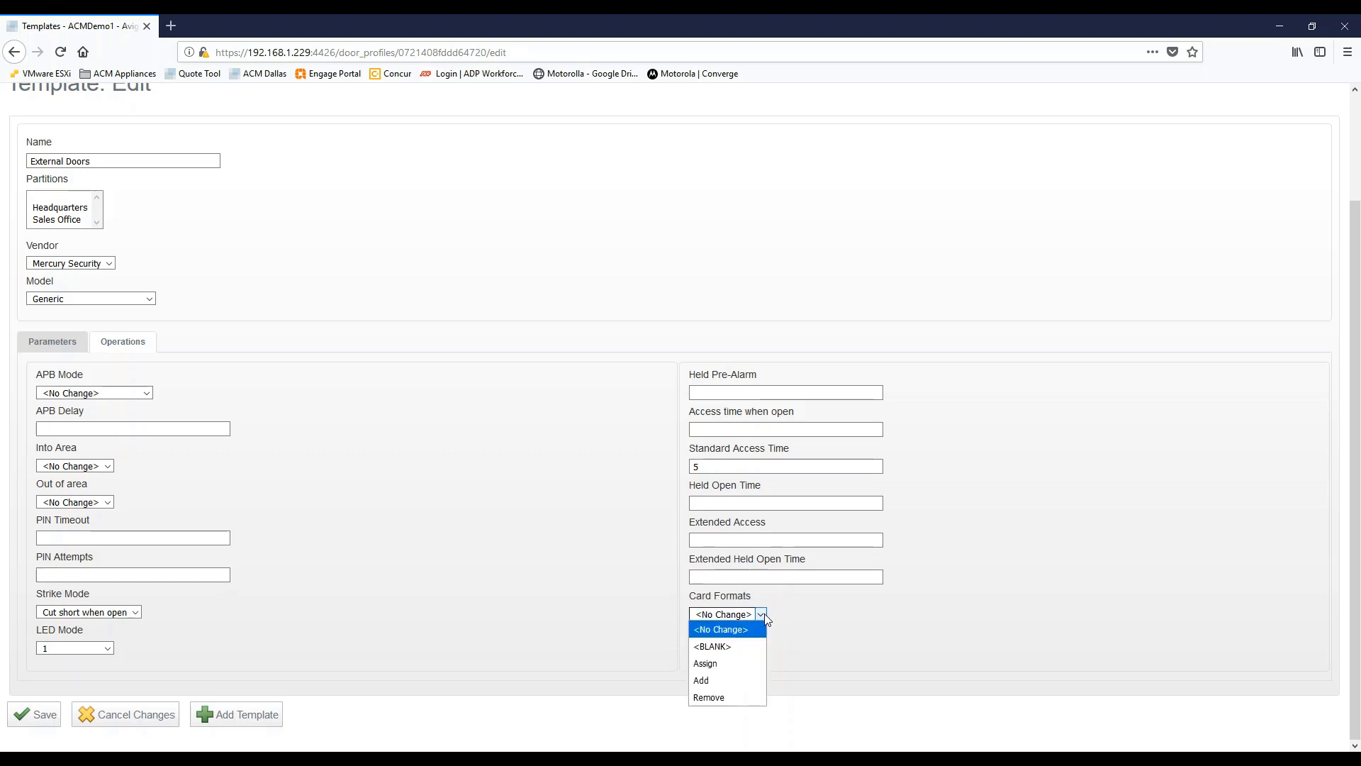
pyautogui.click(709, 665)
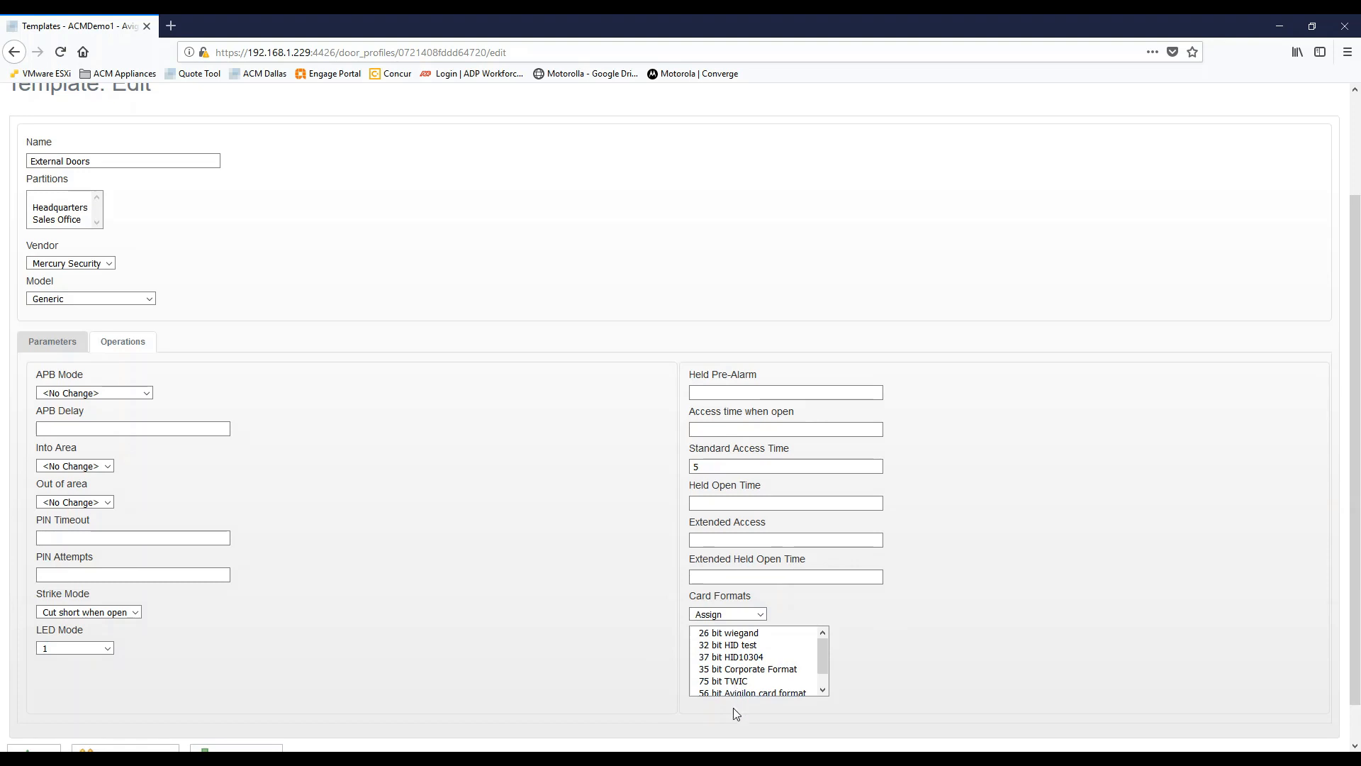
pyautogui.click(721, 633)
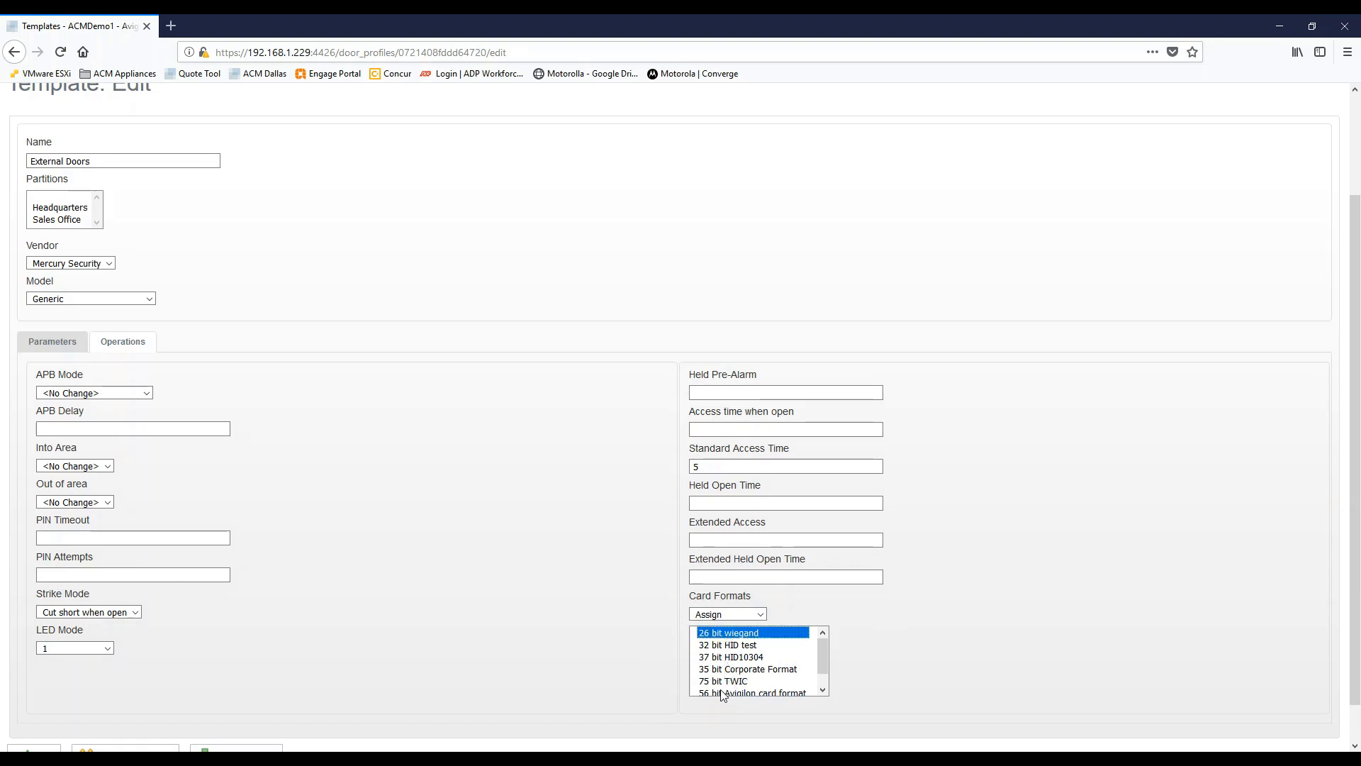
pyautogui.keyDown('shift'); pyautogui.click(721, 692); pyautogui.keyUp('shift')
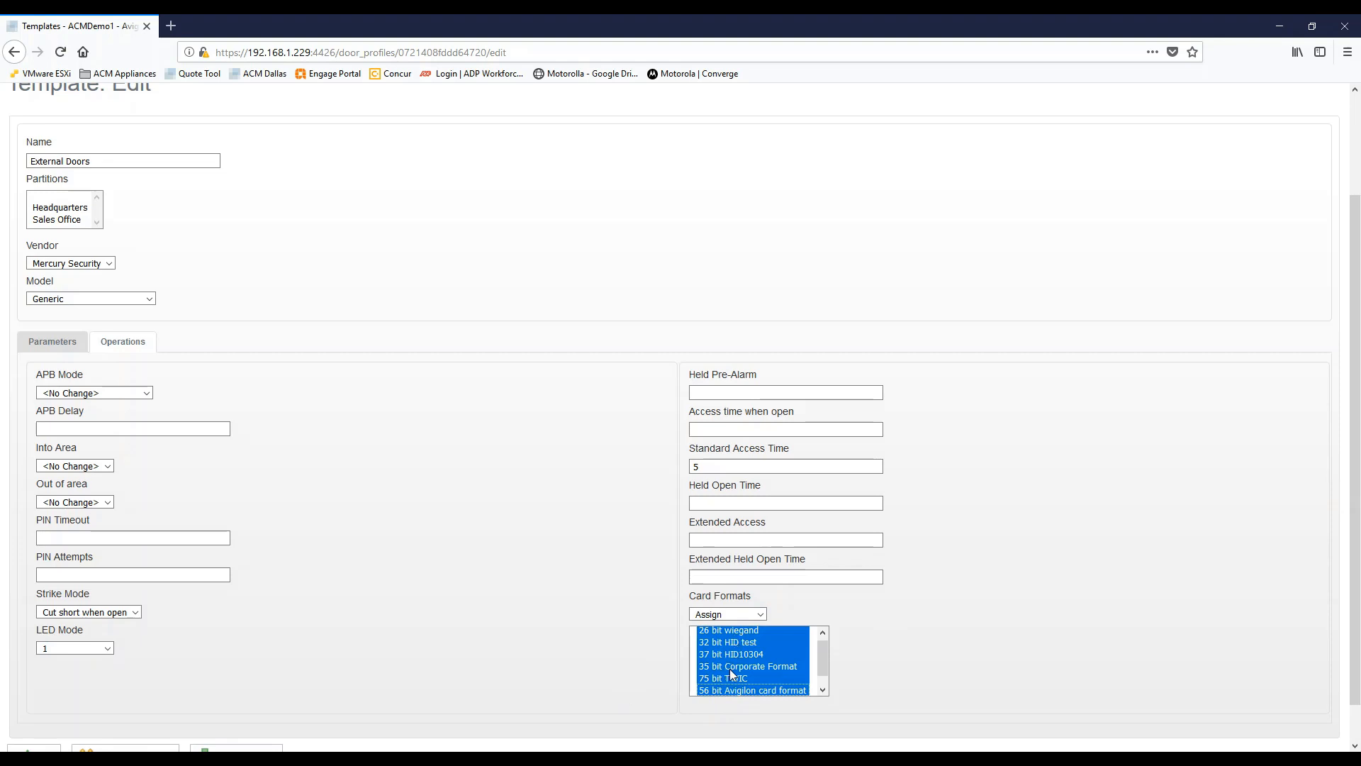
pyautogui.click(719, 633)
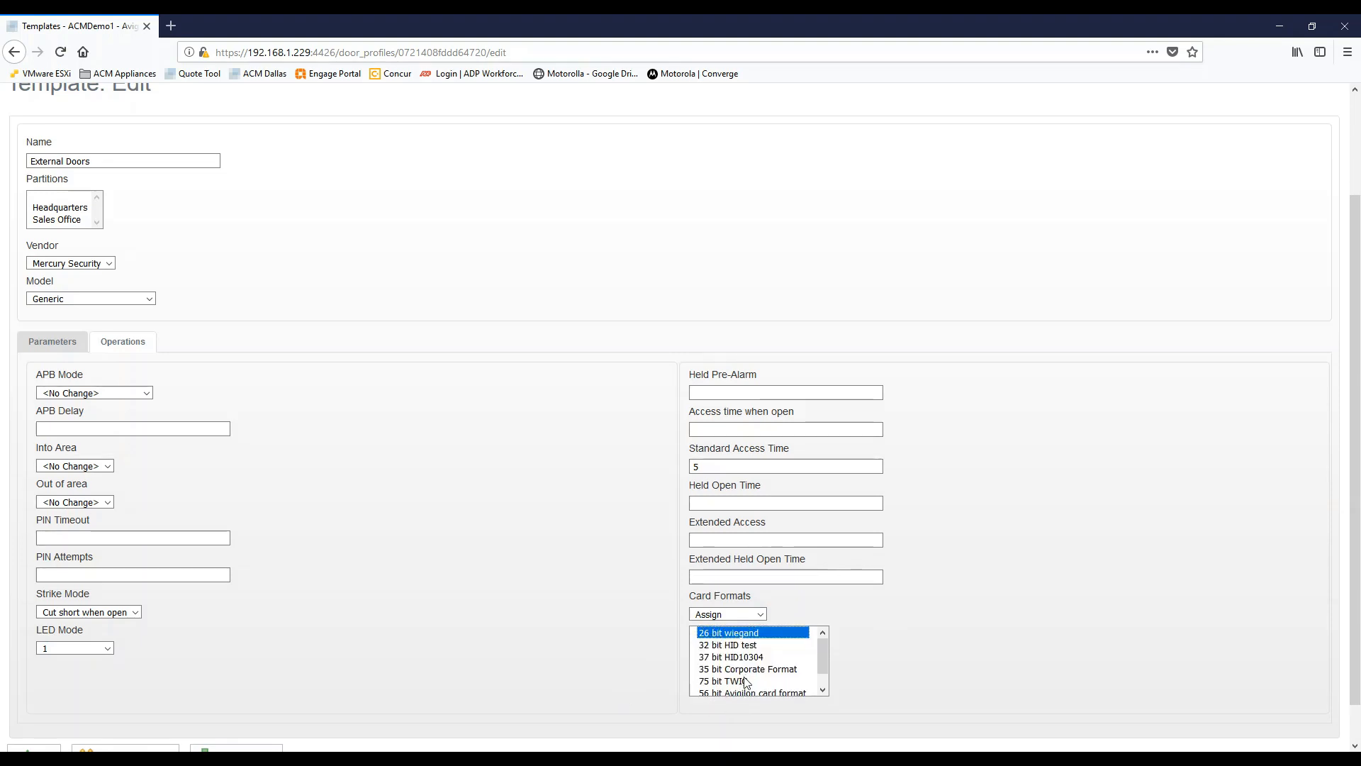
pyautogui.keyDown('ctrl'); pyautogui.click(725, 659); pyautogui.keyUp('ctrl')
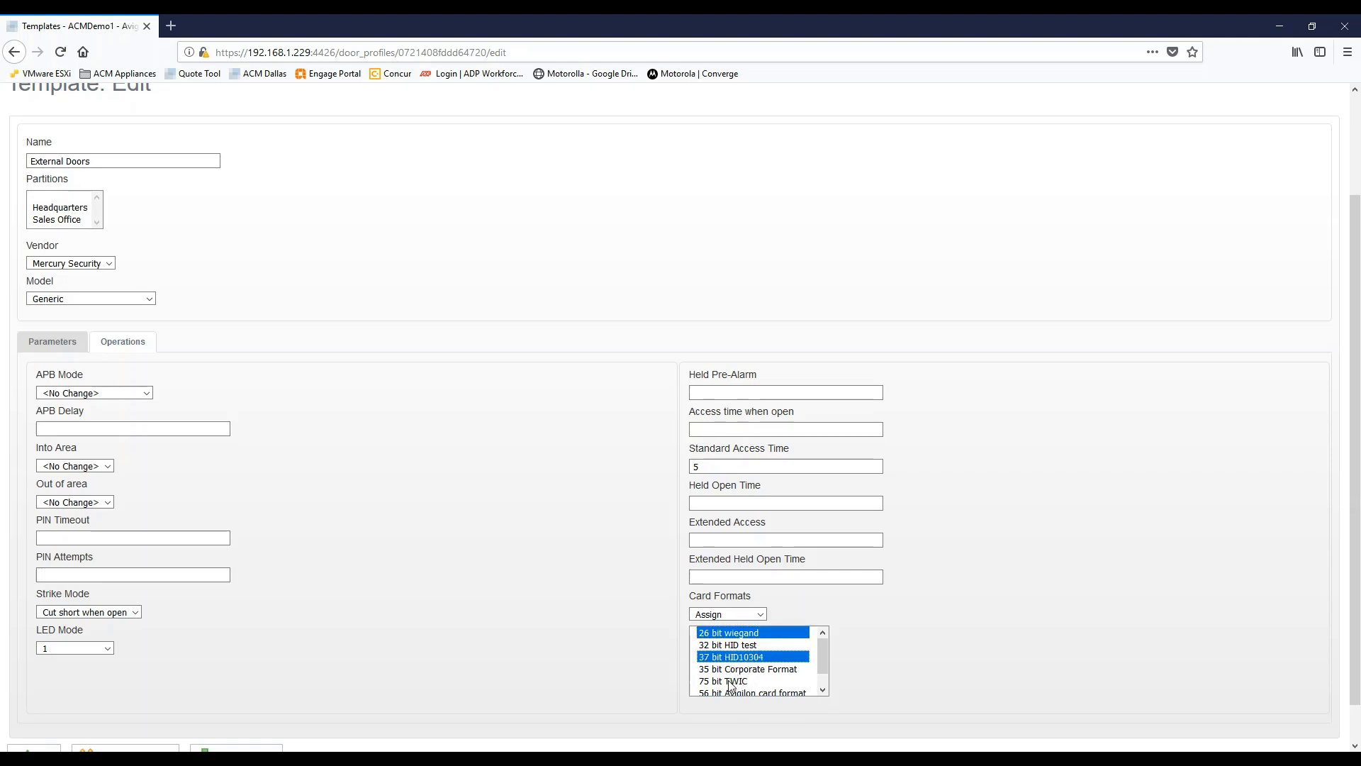
pyautogui.keyDown('ctrl'); pyautogui.click(733, 691); pyautogui.keyUp('ctrl')
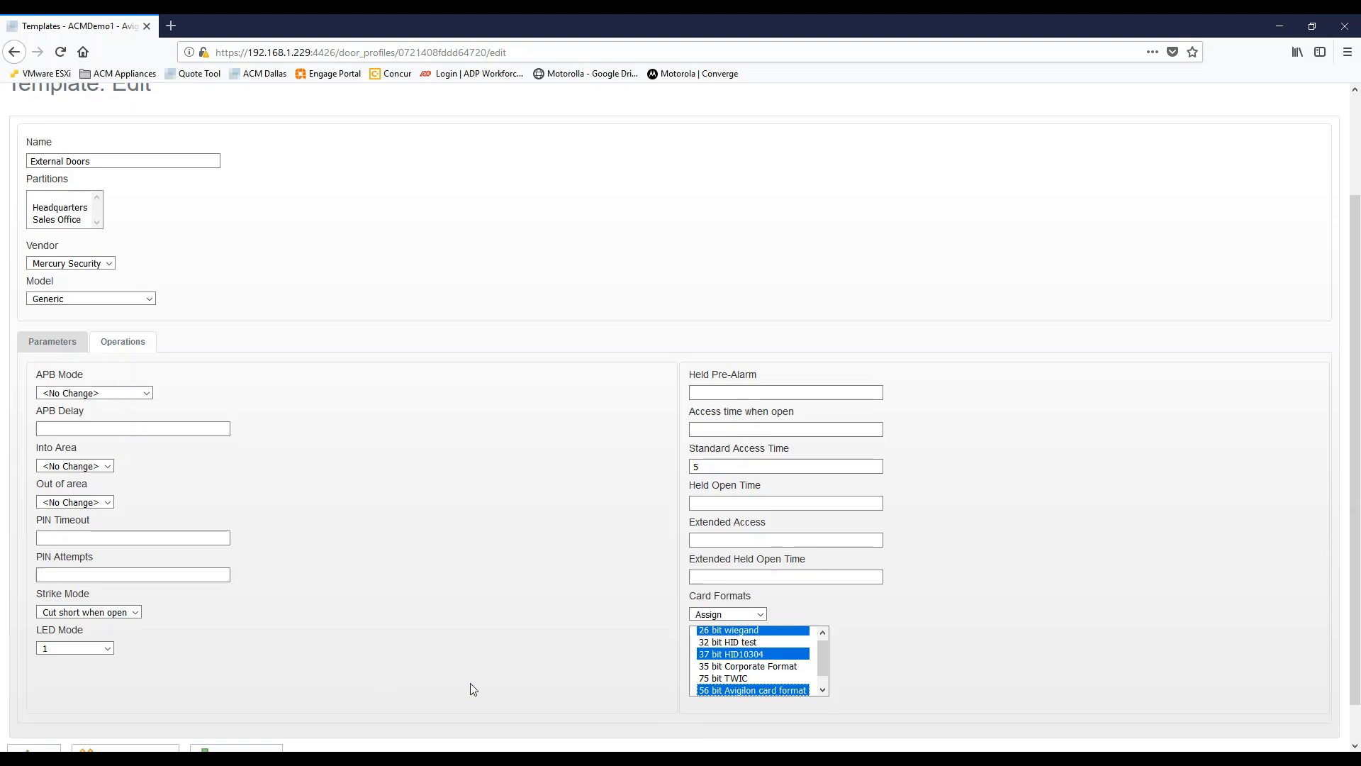
pyautogui.scroll(-1, 503, 652)
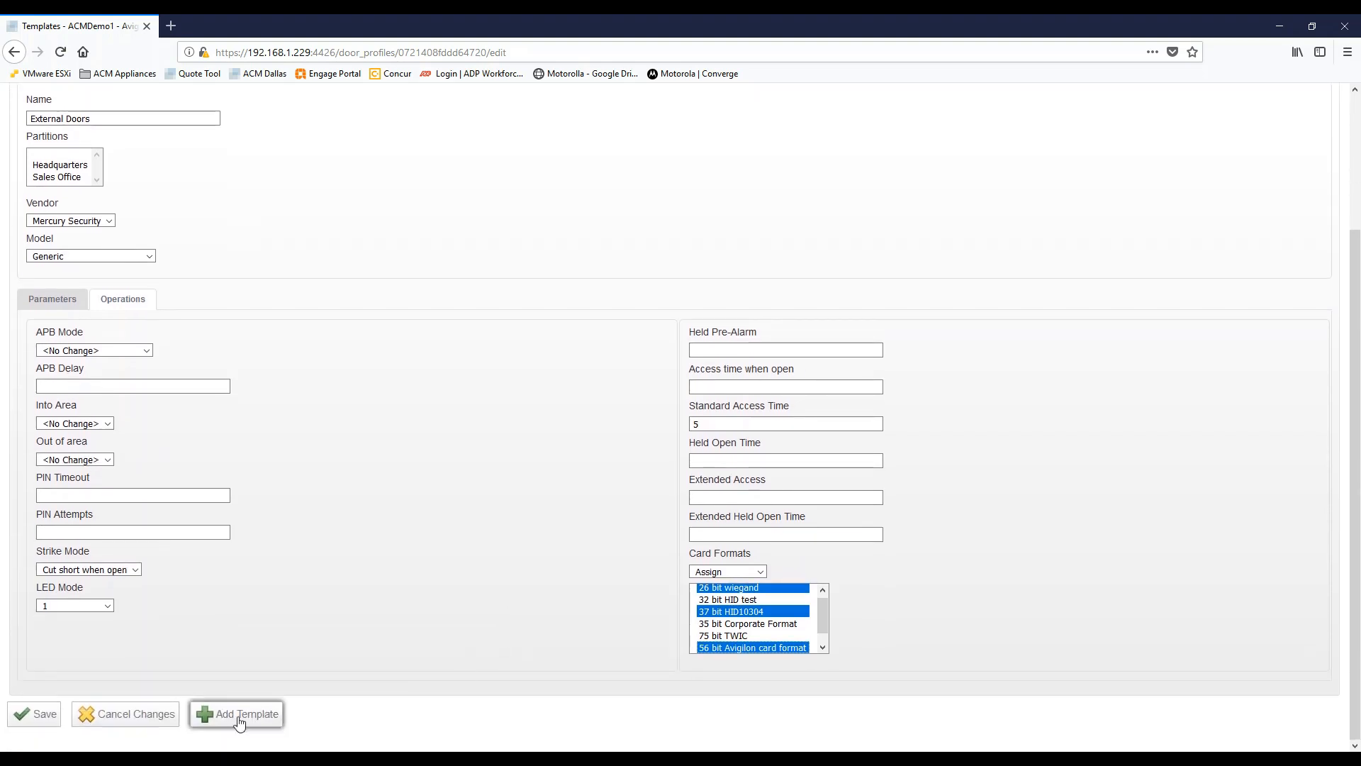
pyautogui.click(35, 716)
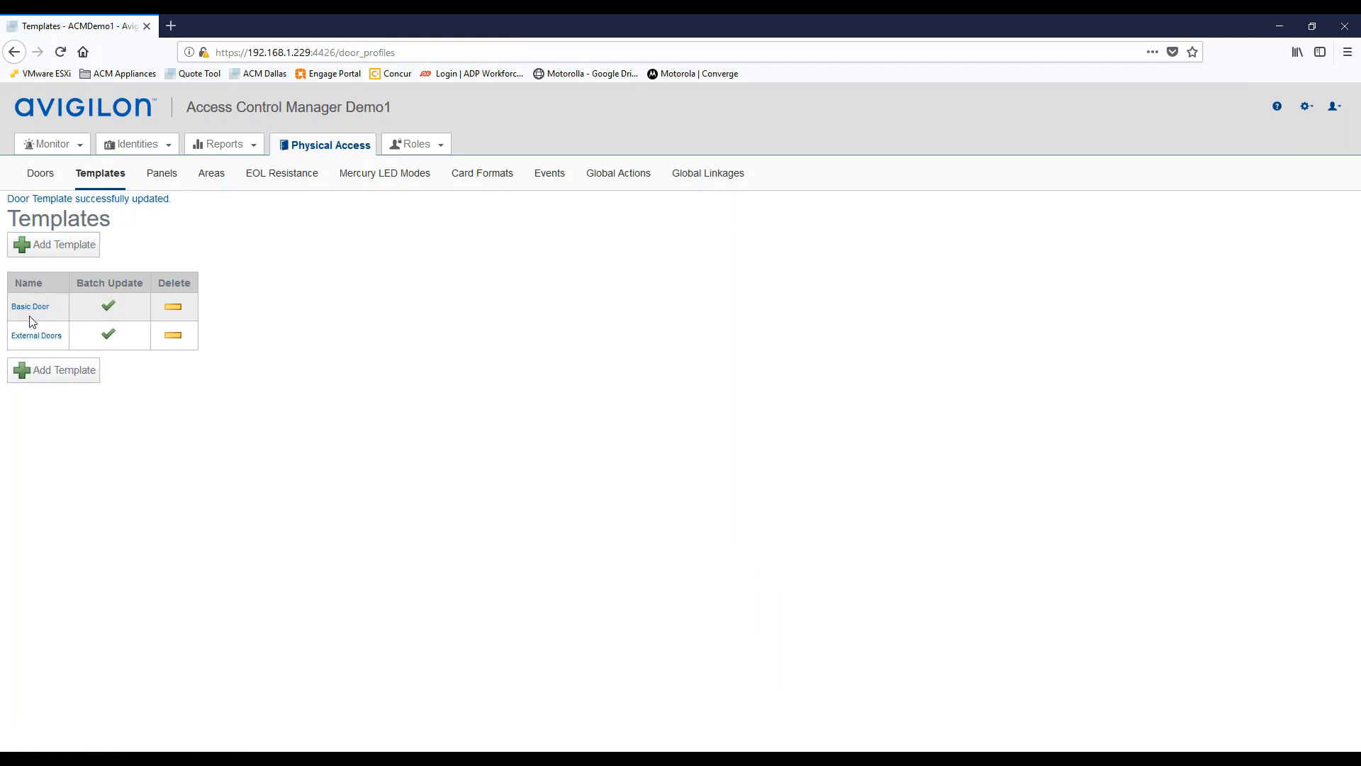
# Step: Open the batch update for the External Doors template and choose lab door group as the group
pyautogui.click(416, 145)
pyautogui.click(108, 336)
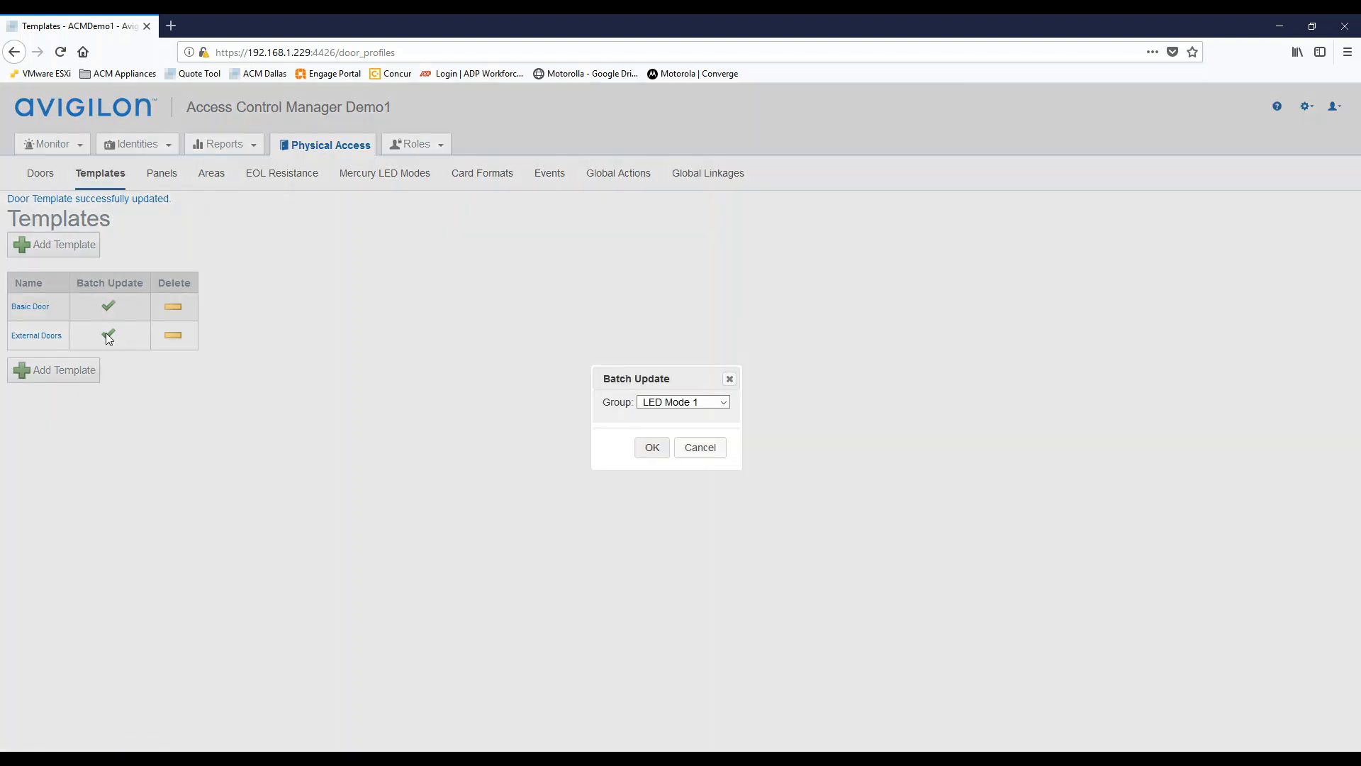
pyautogui.click(723, 403)
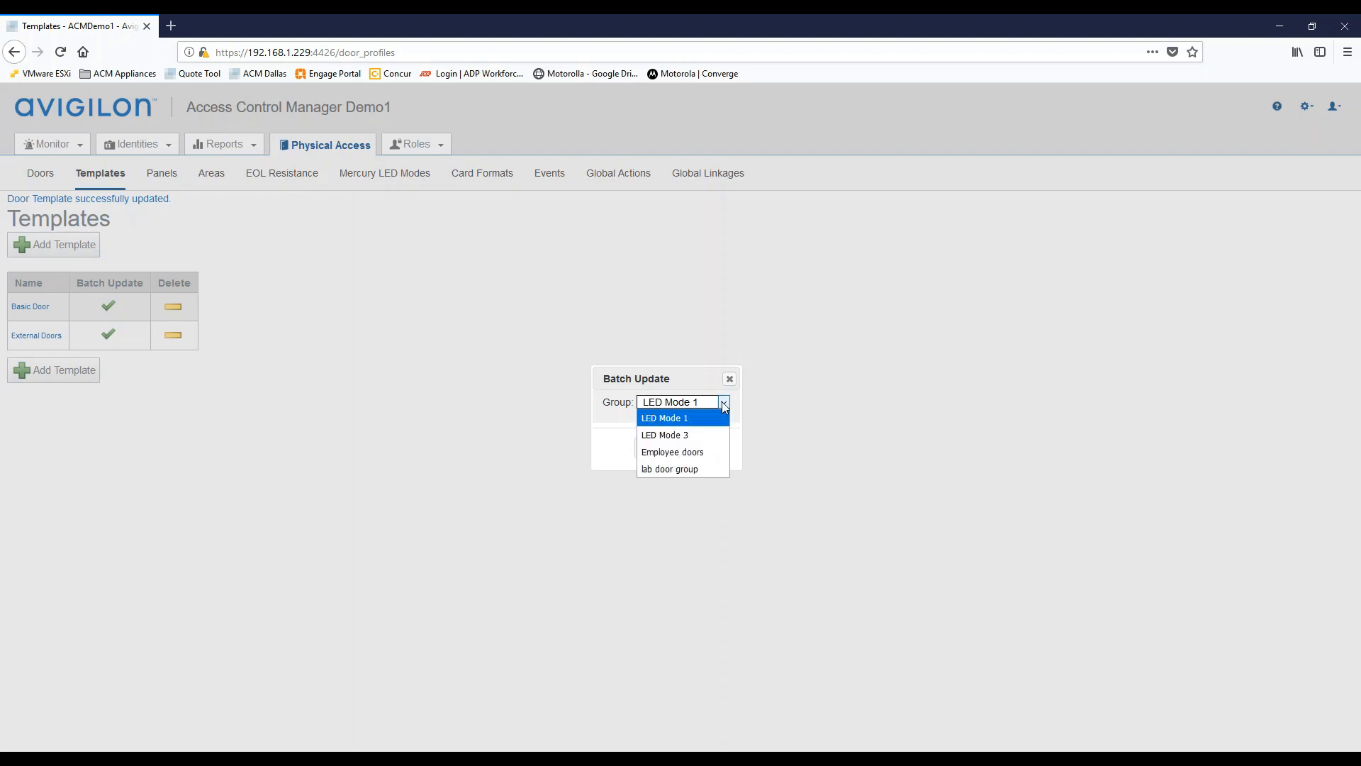
pyautogui.click(675, 468)
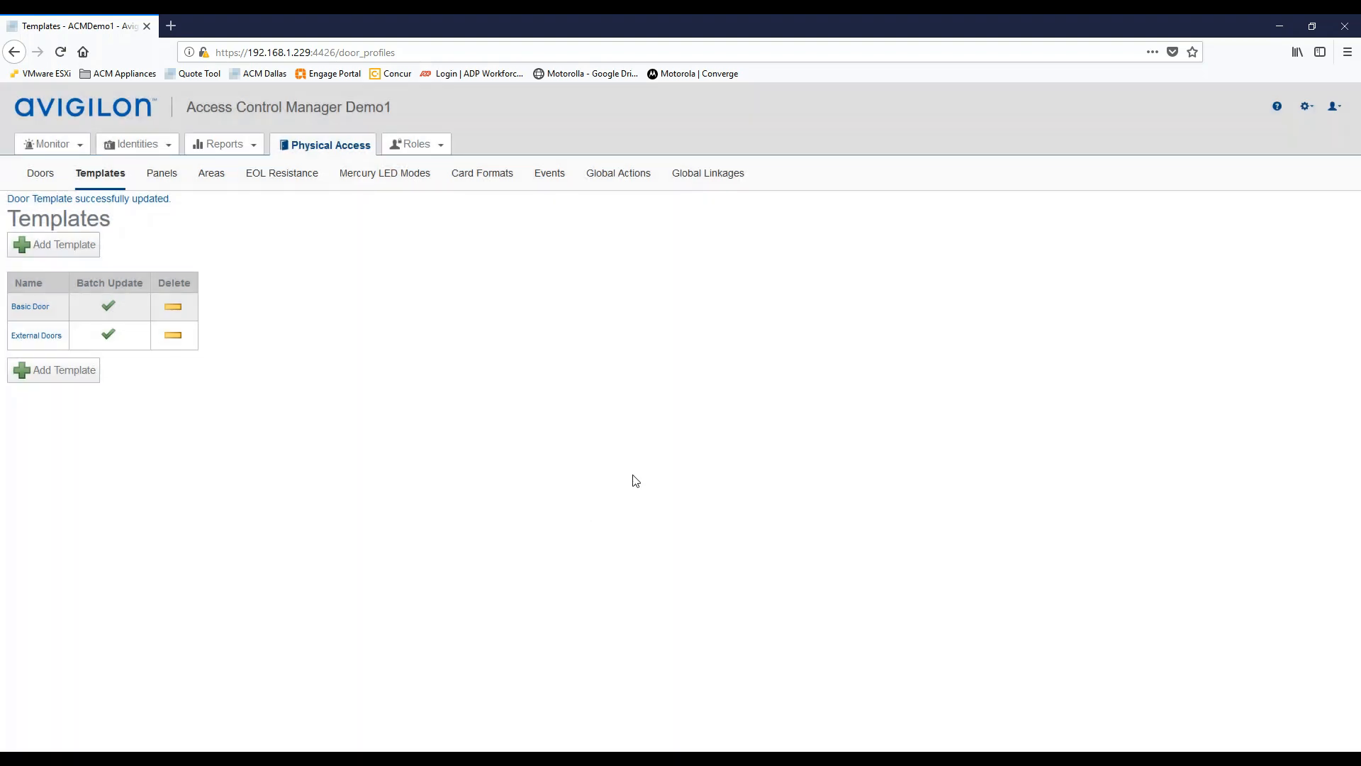
# Step: Start adding a new door based on the External Doors template
pyautogui.click(42, 177)
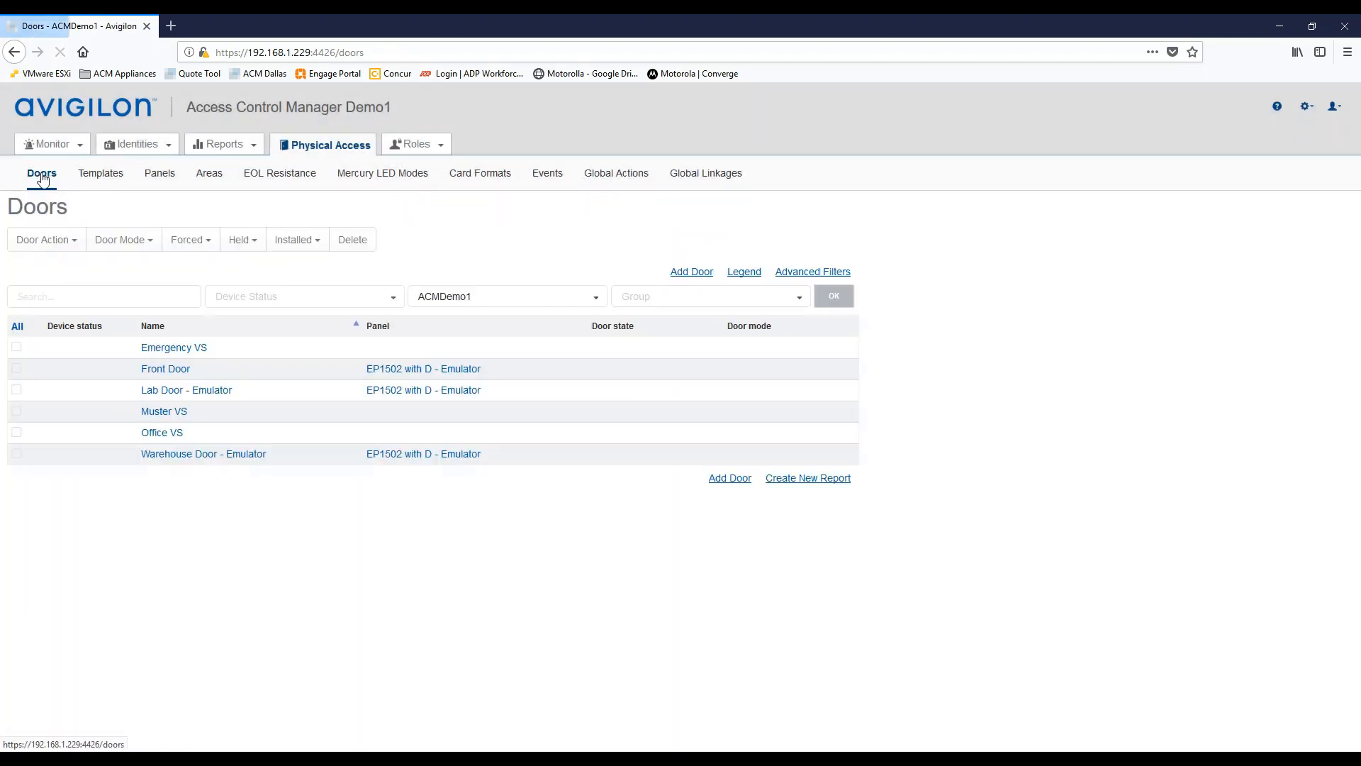
pyautogui.click(691, 273)
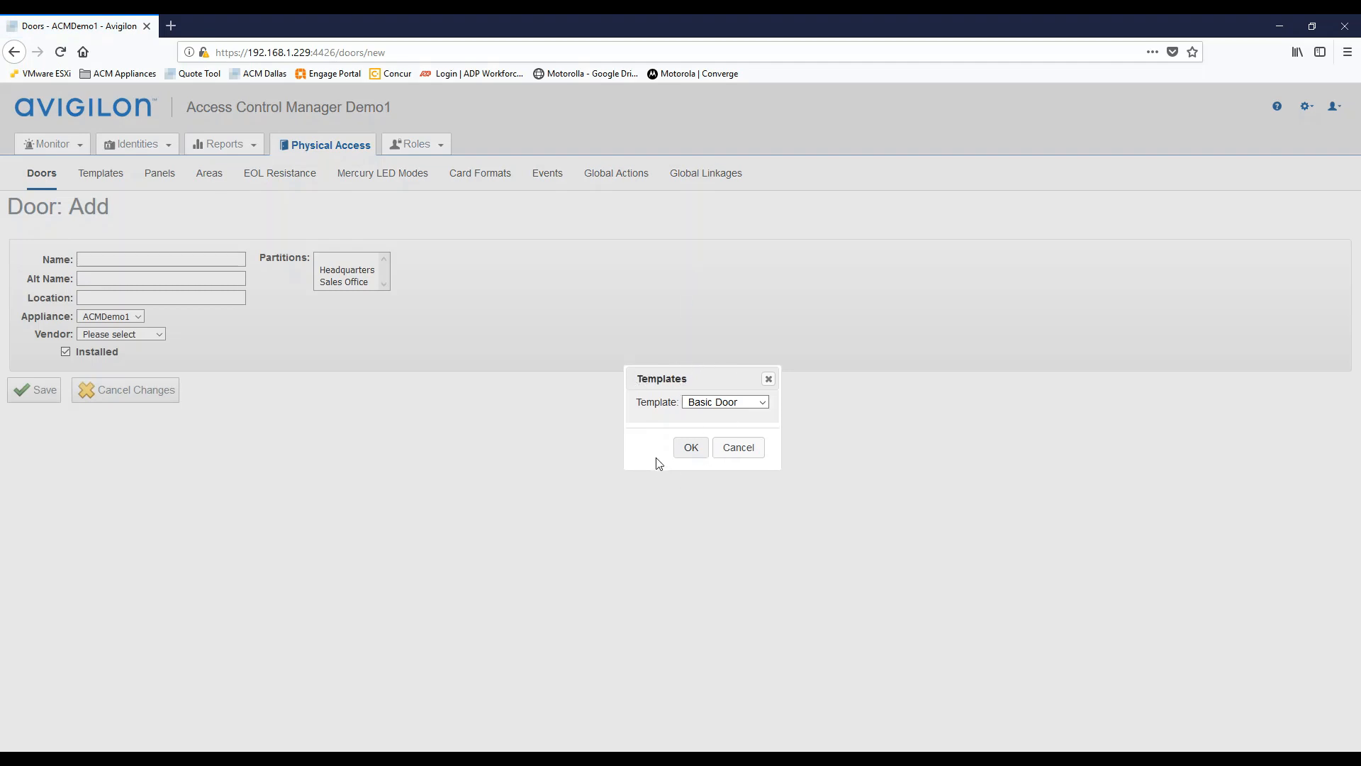
pyautogui.click(764, 402)
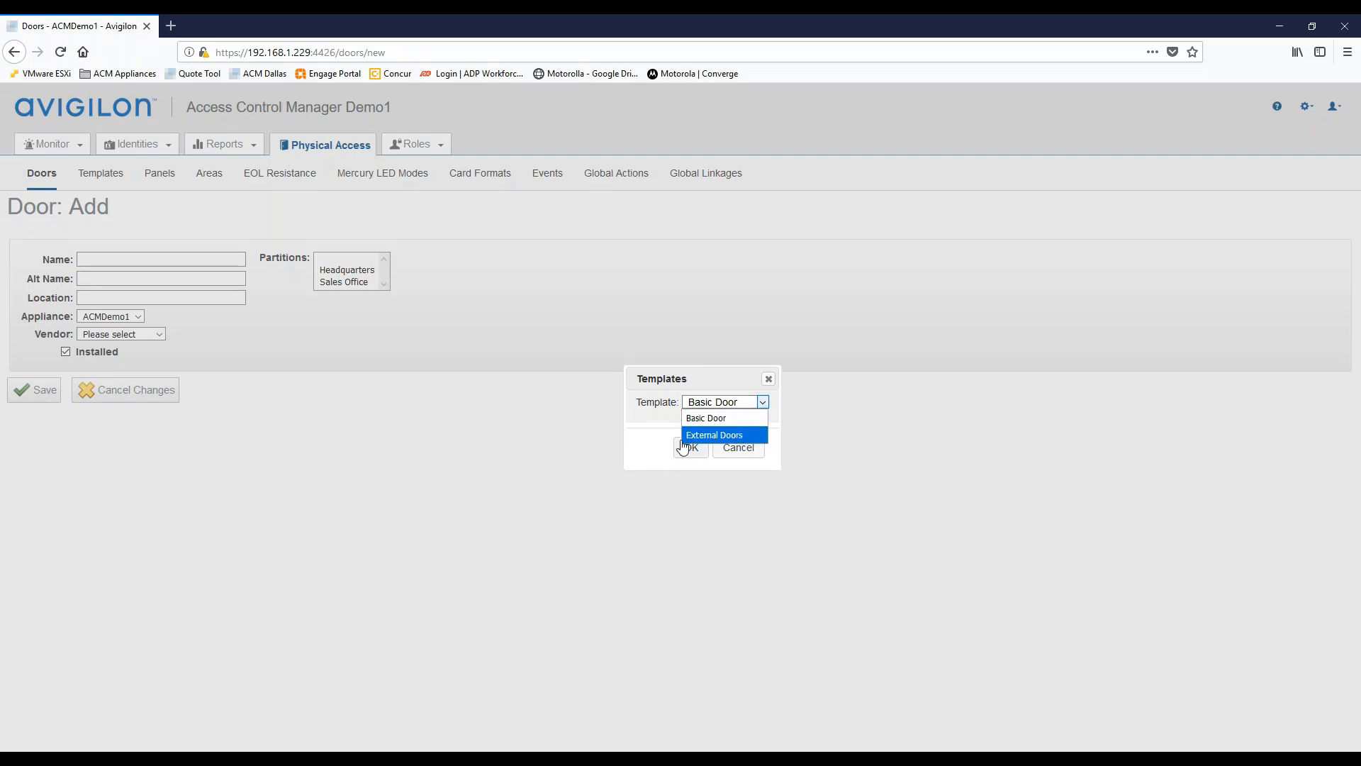
pyautogui.click(725, 436)
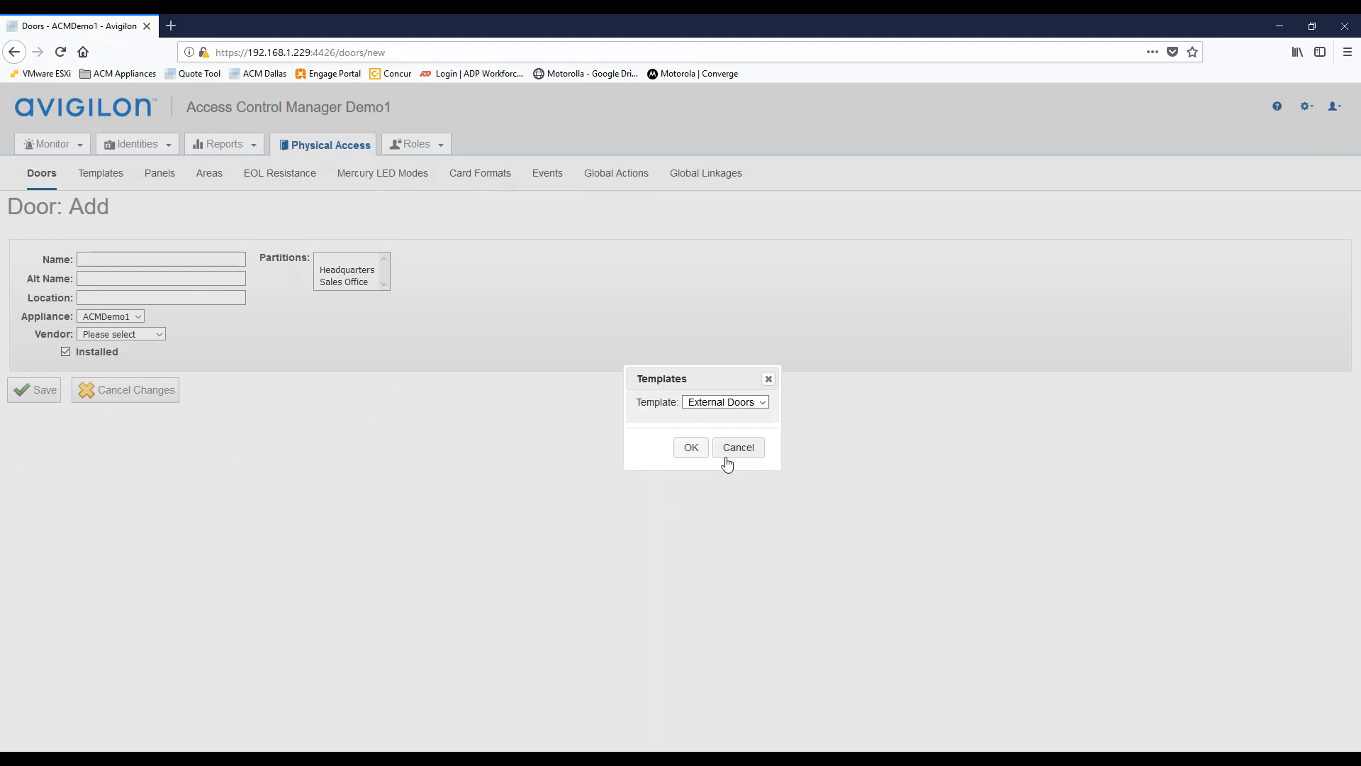
pyautogui.click(691, 448)
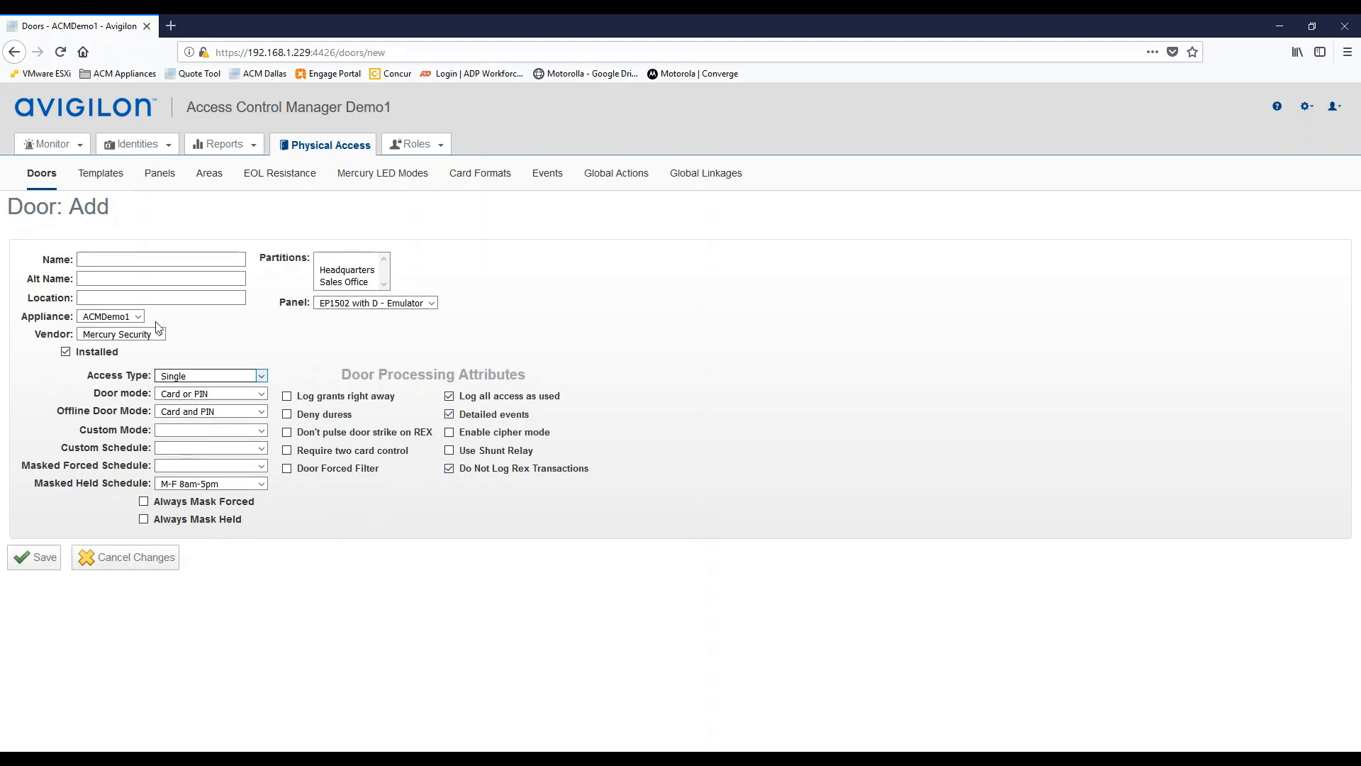
# Step: Name the new door West Side entry door and save it
pyautogui.click(85, 256)
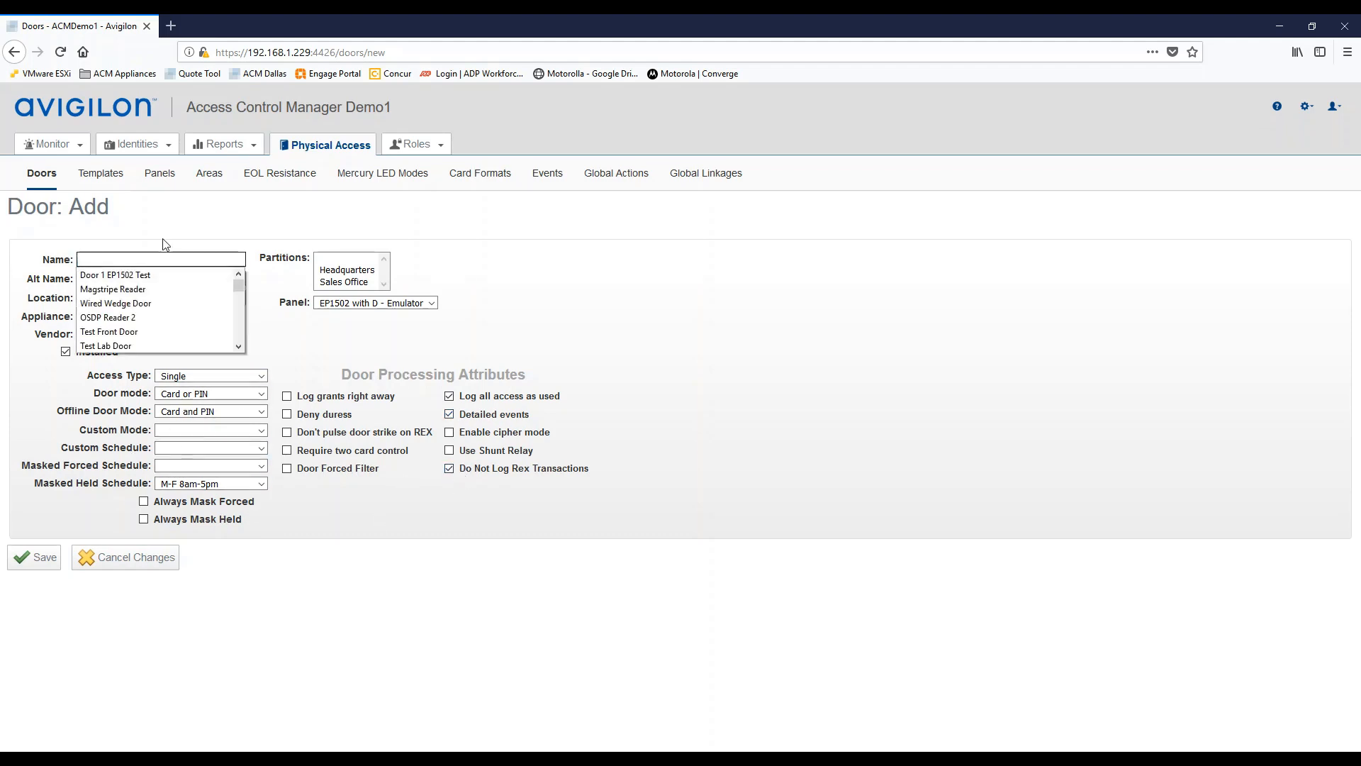
pyautogui.click(133, 238)
pyautogui.click(95, 258)
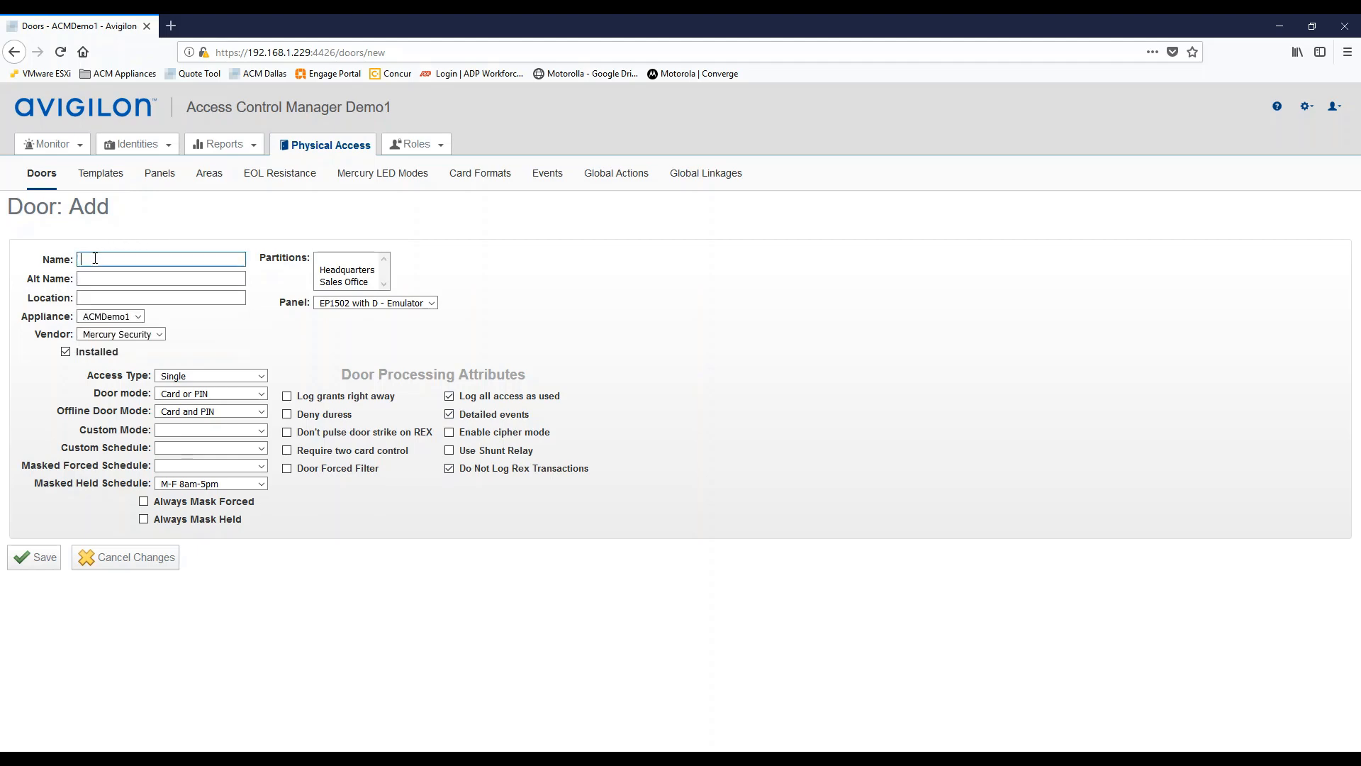
pyautogui.click(121, 269)
pyautogui.write('West')
pyautogui.click(40, 560)
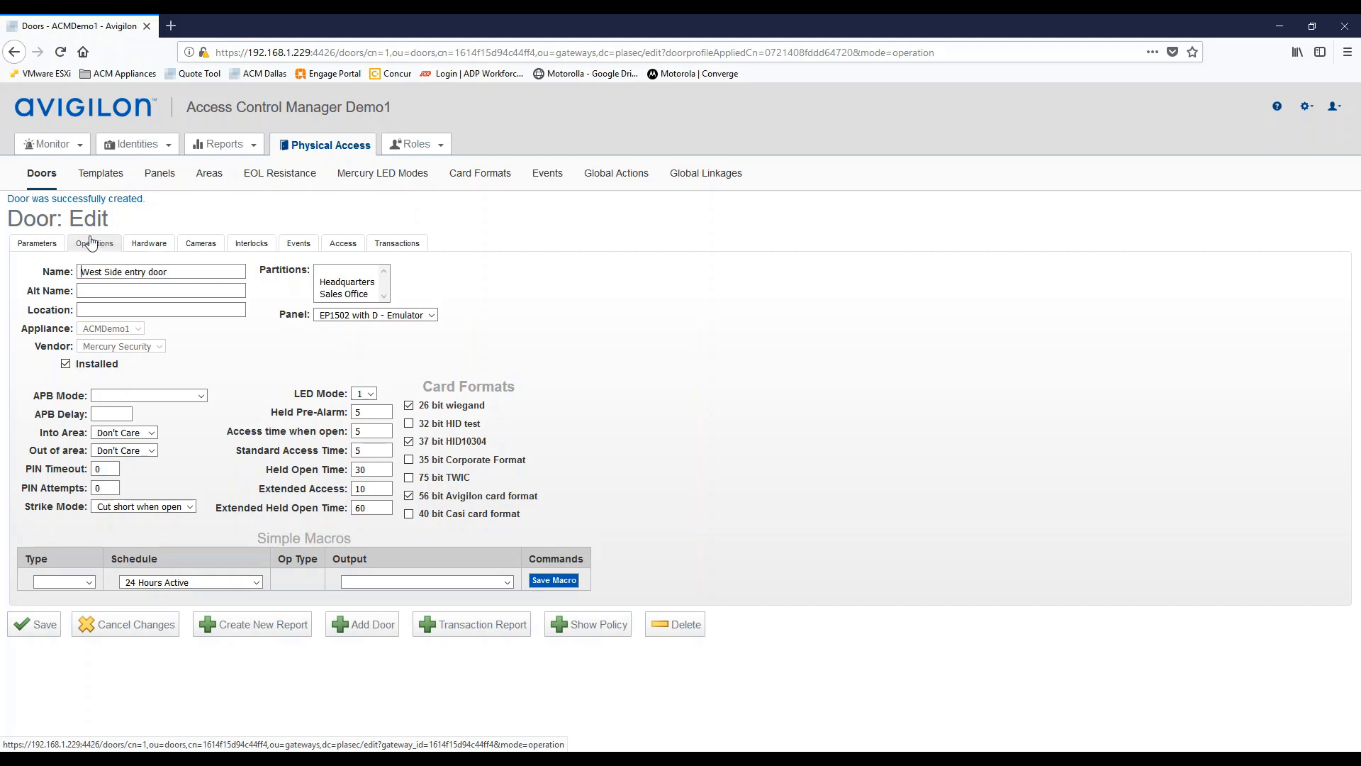
# Step: Save the door's operations settings and look over its Reader hardware assignment
pyautogui.click(360, 451)
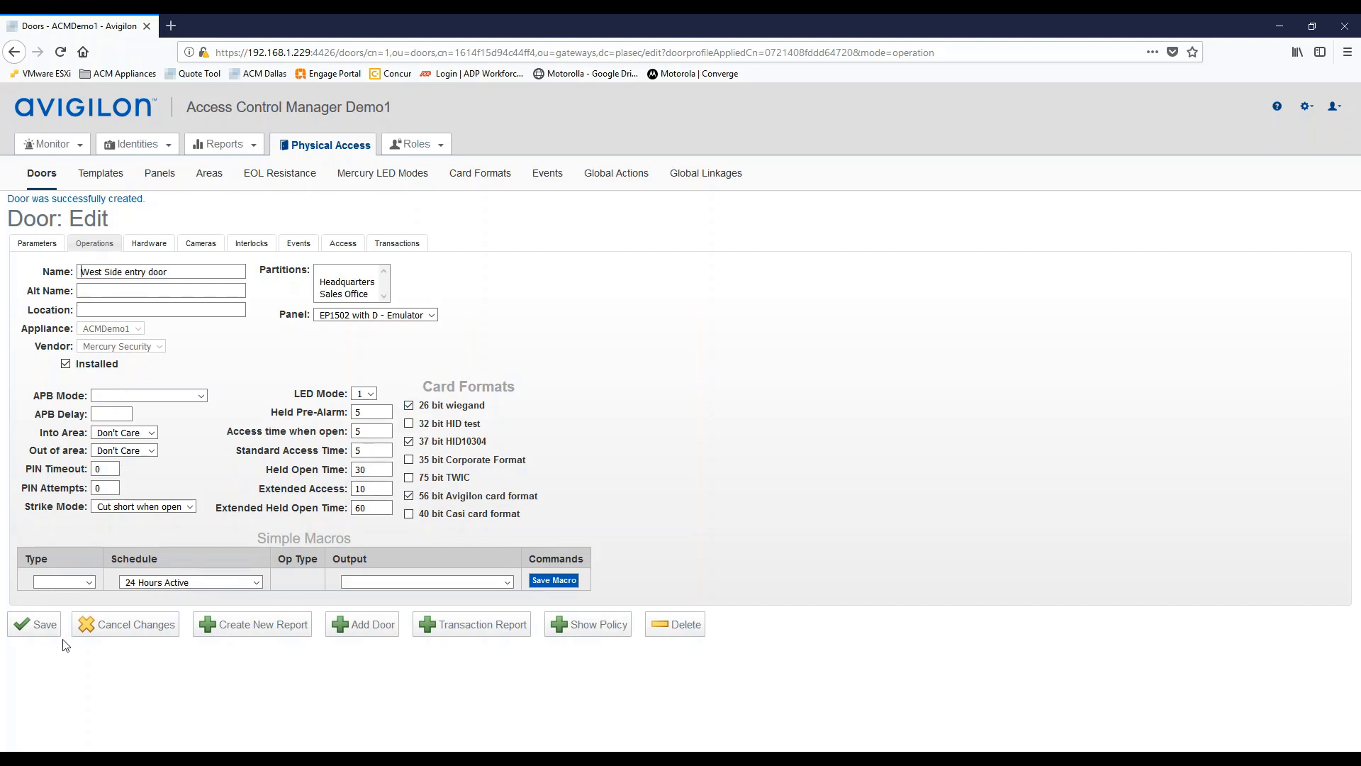
pyautogui.click(44, 627)
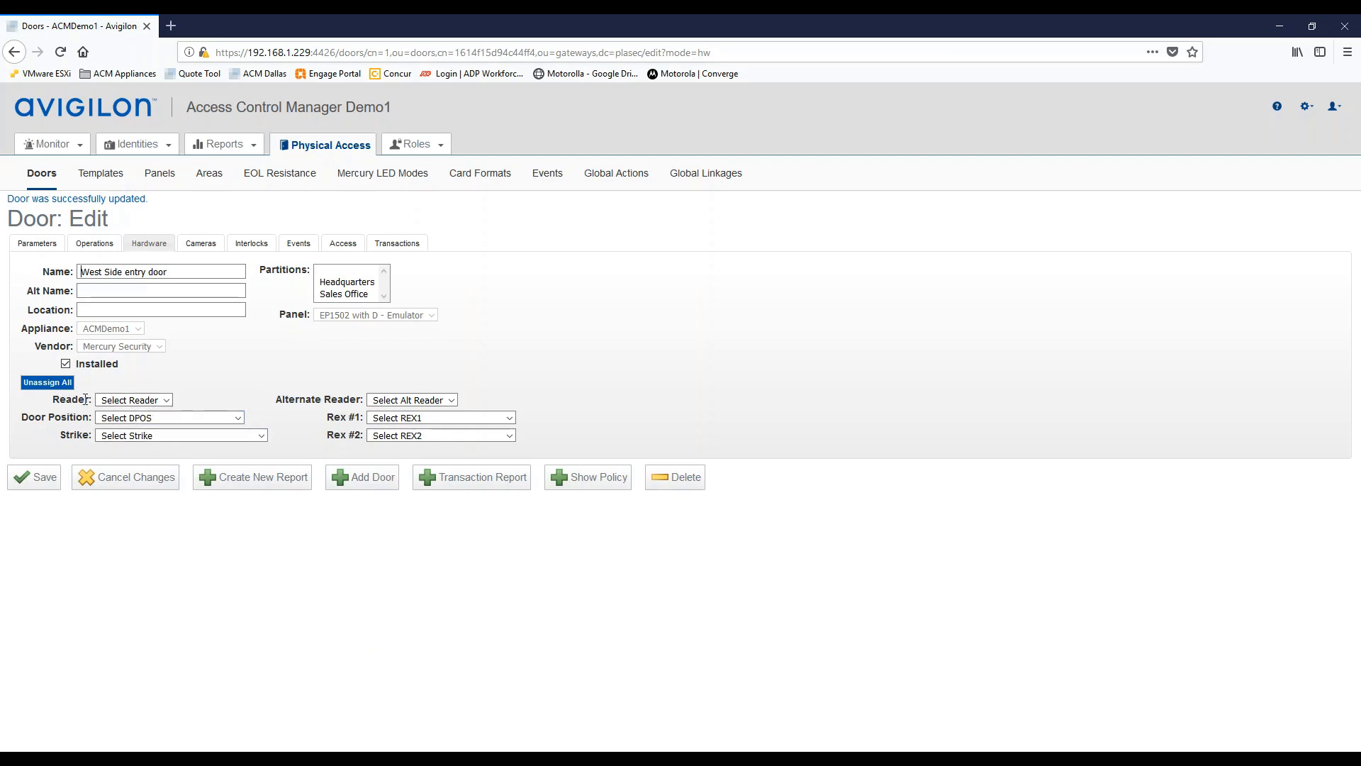
pyautogui.click(168, 401)
pyautogui.click(204, 385)
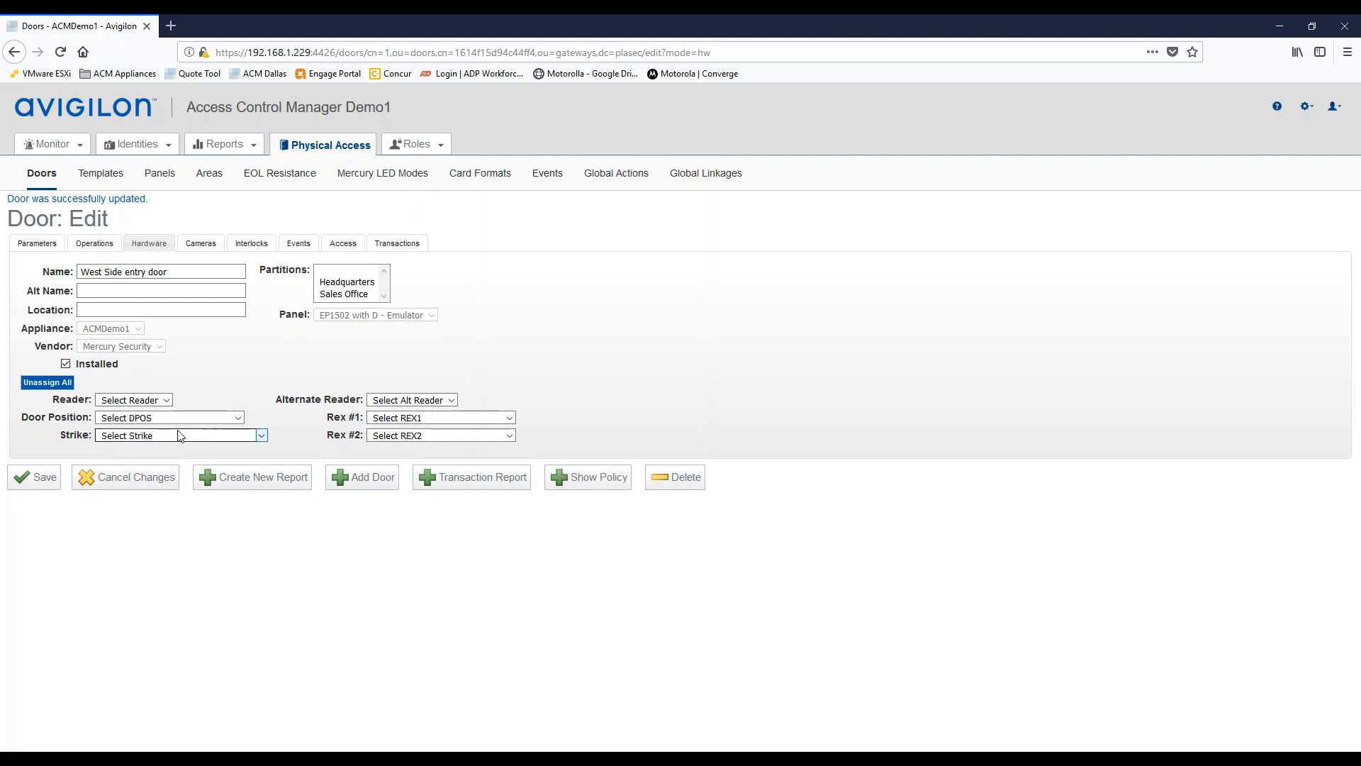
# Step: Review the West Side entry door's operations and parameters for the settings taken from the template
pyautogui.click(95, 243)
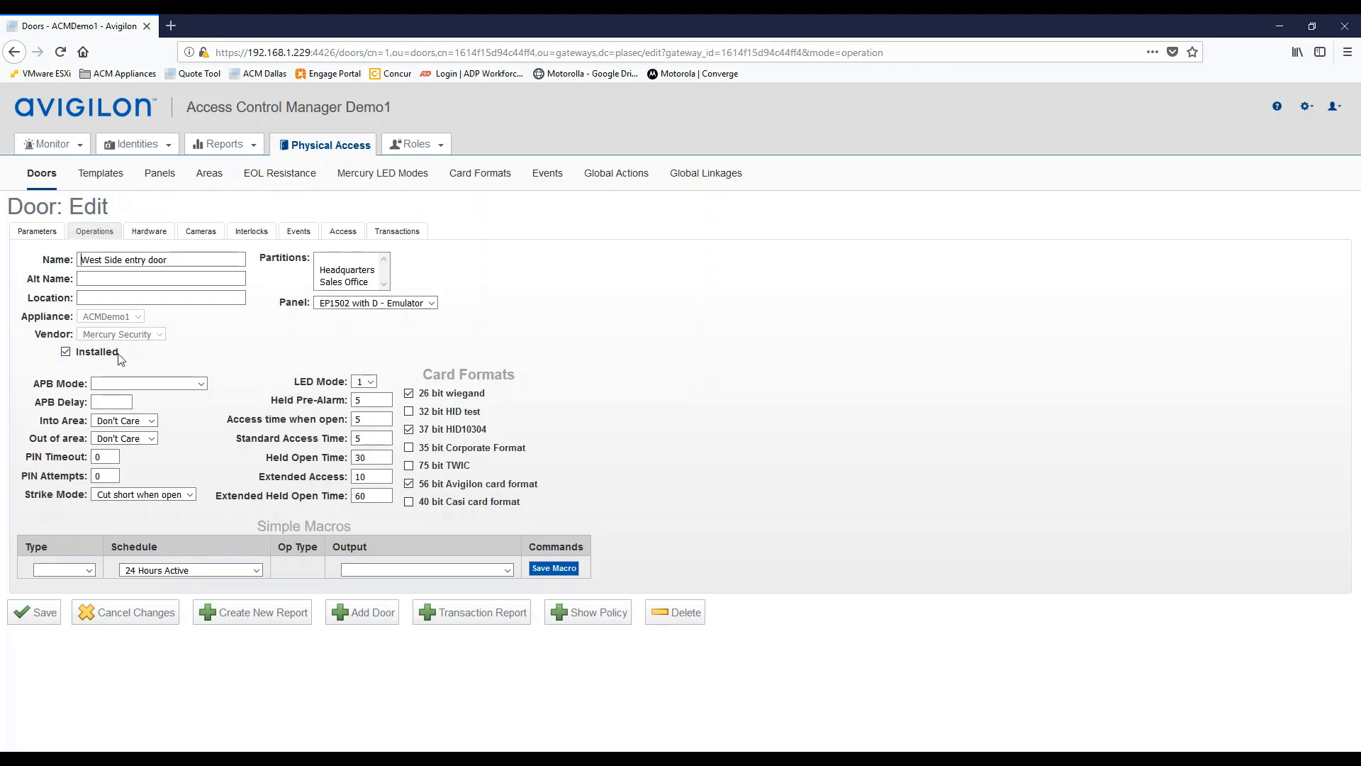
pyautogui.click(41, 234)
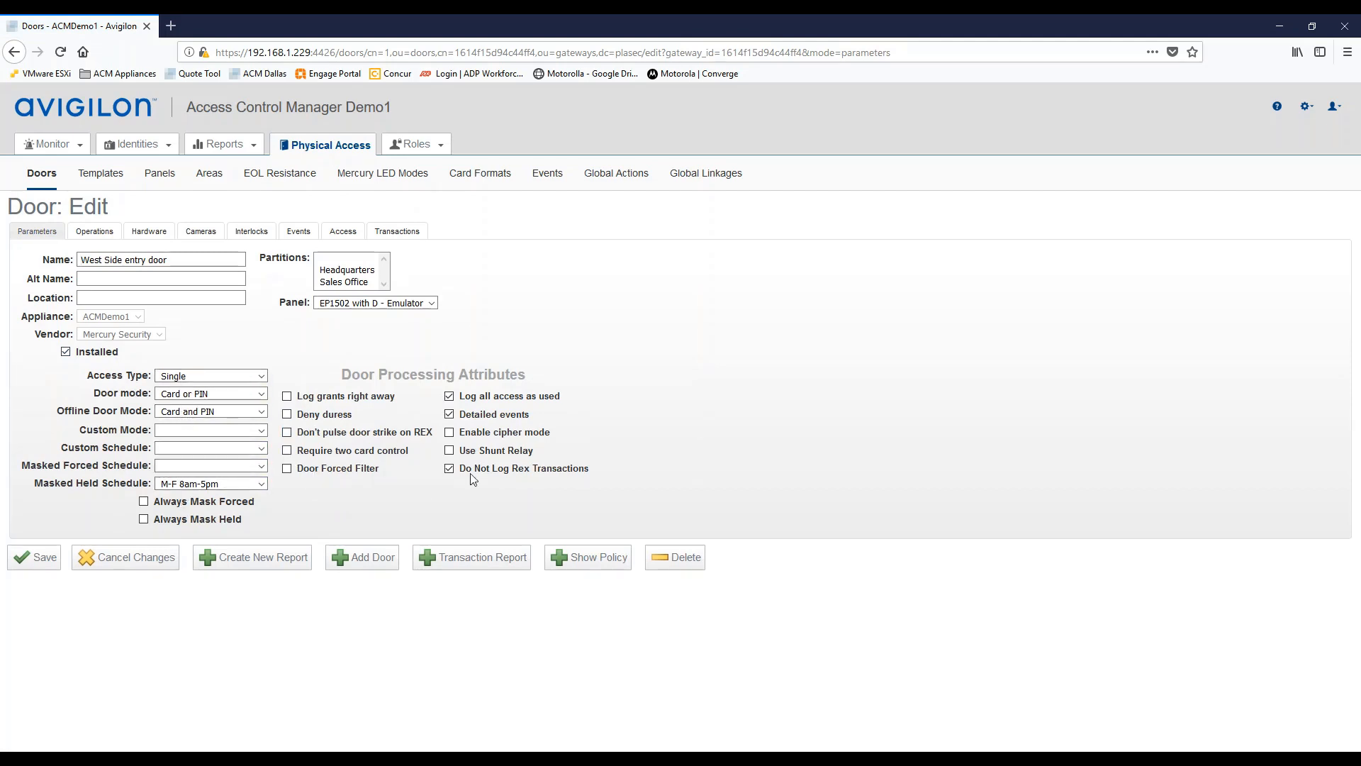
pyautogui.click(93, 231)
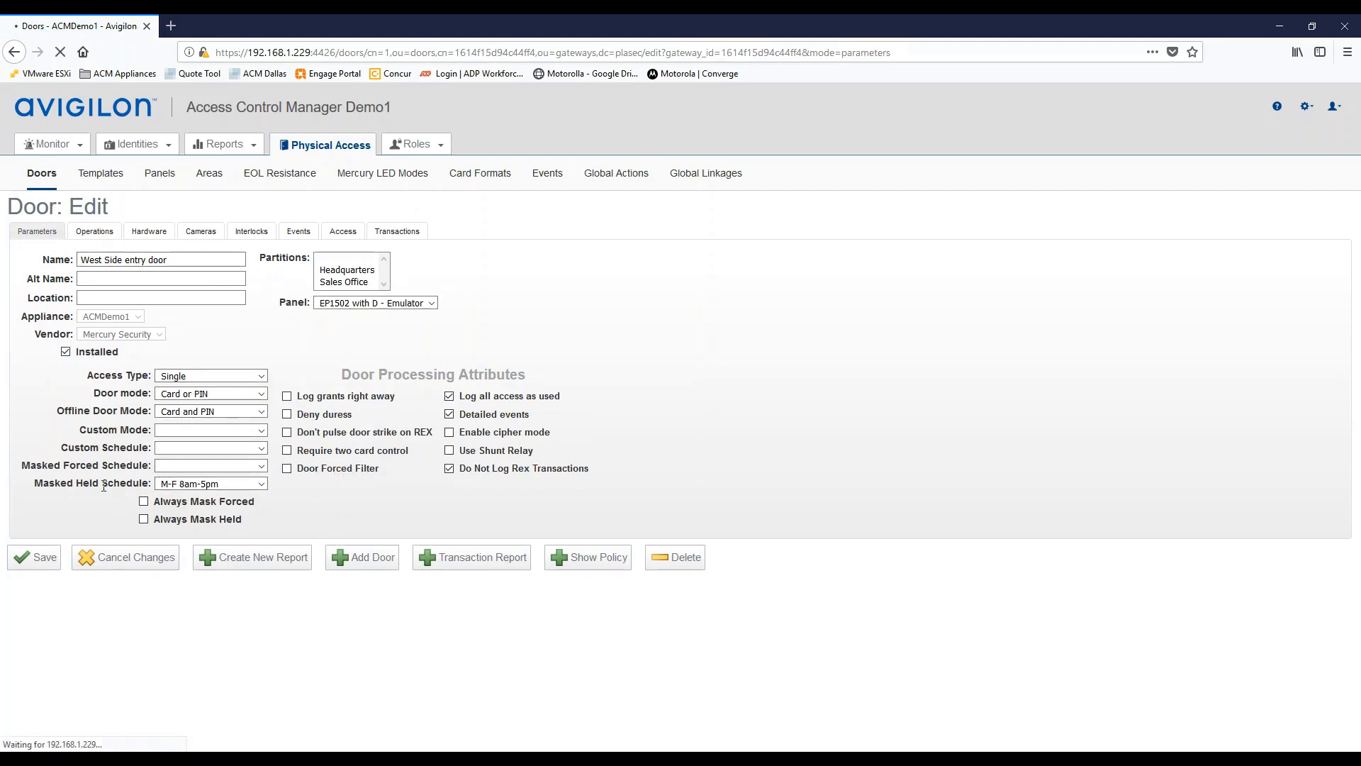